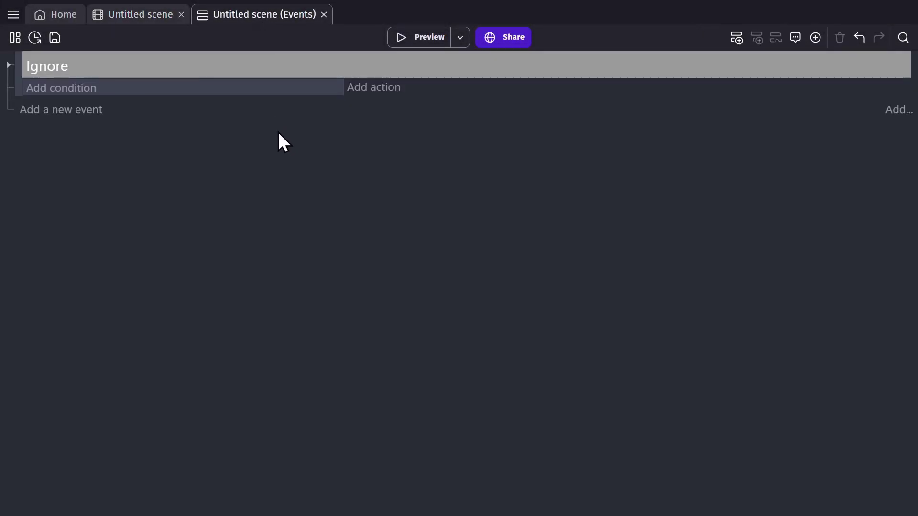
Add a Rotate action for BladeRouter to the event and enter 1 as its angular speed.
click(357, 88)
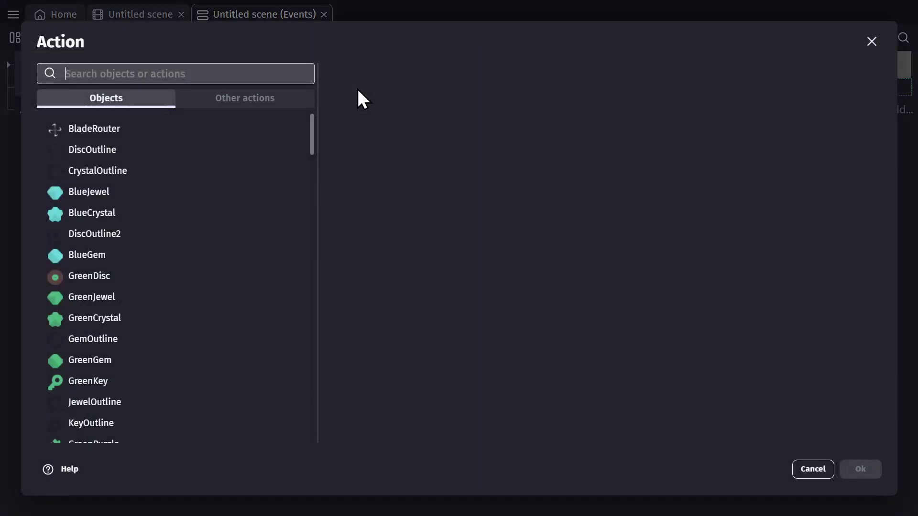
click(268, 129)
click(398, 74)
text(rotat)
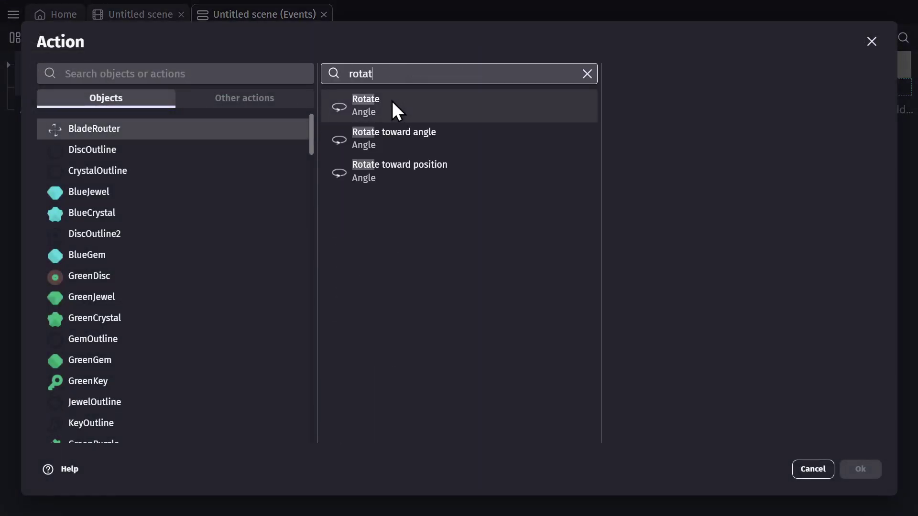
click(397, 101)
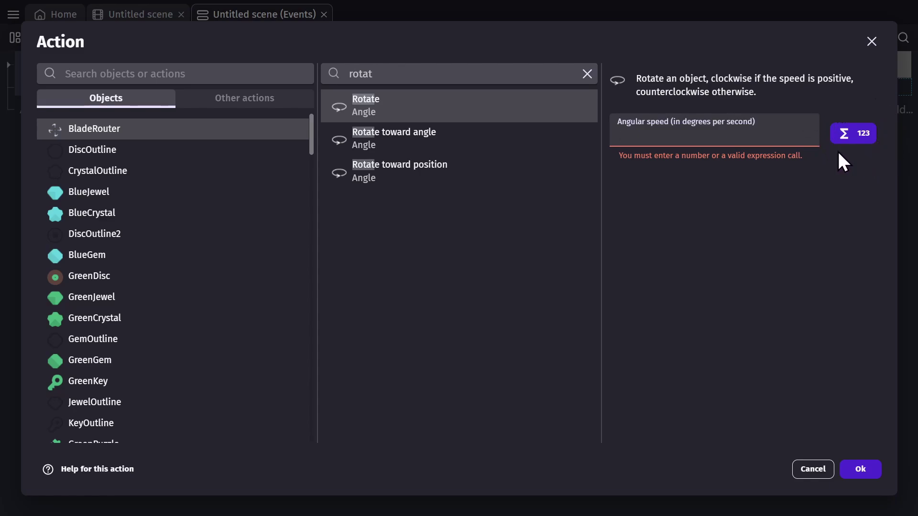
click(740, 130)
text(1)
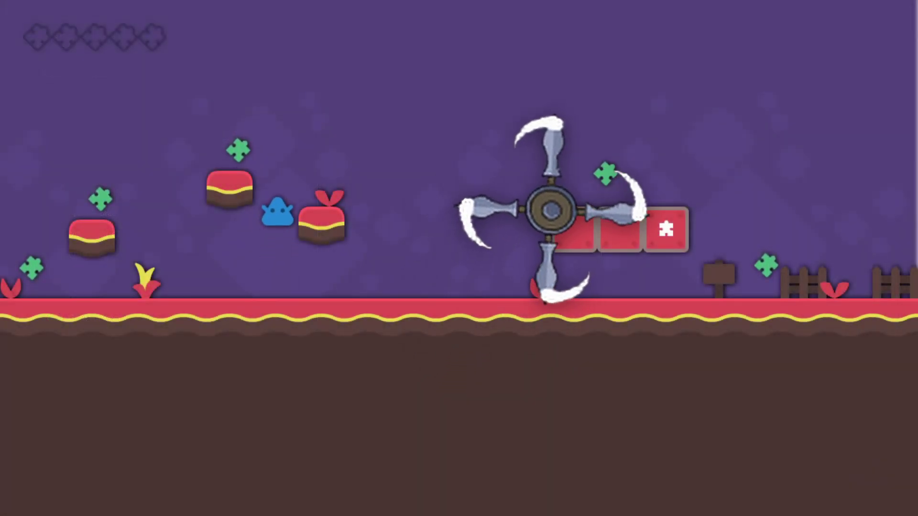
key(Left)
key(space)
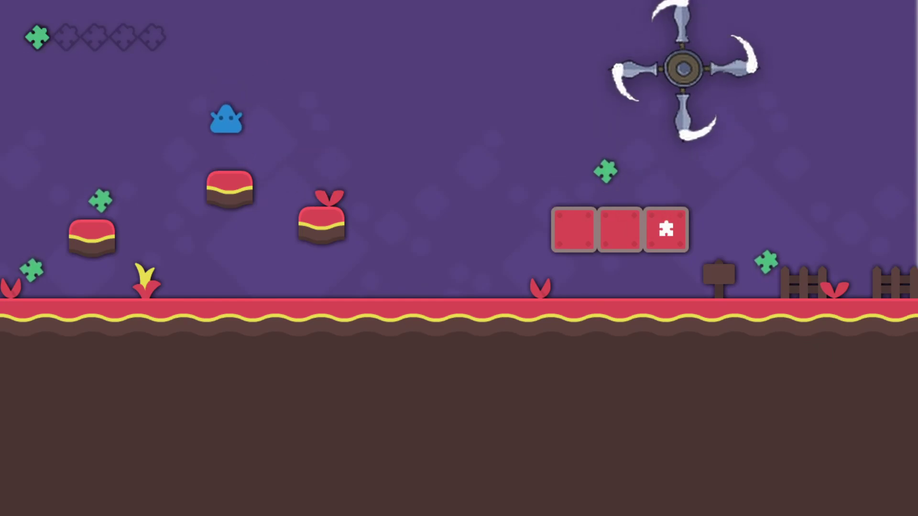
key(Right)
key(space)
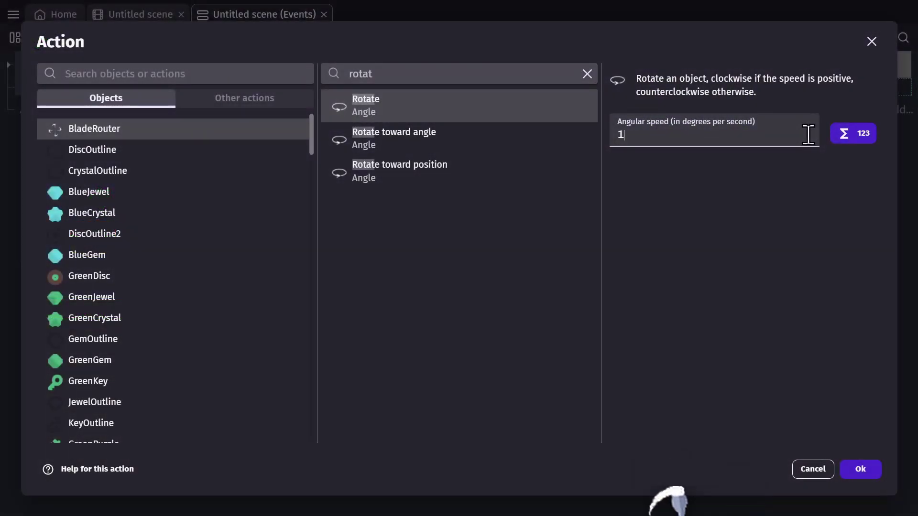
Append * to the angular speed and choose the Distance between two objects expression as the multiplier.
text(*)
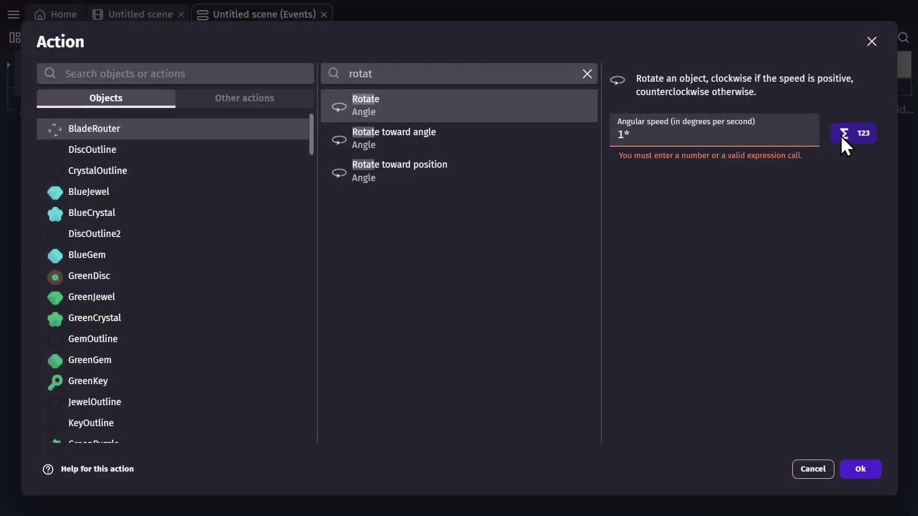
click(842, 138)
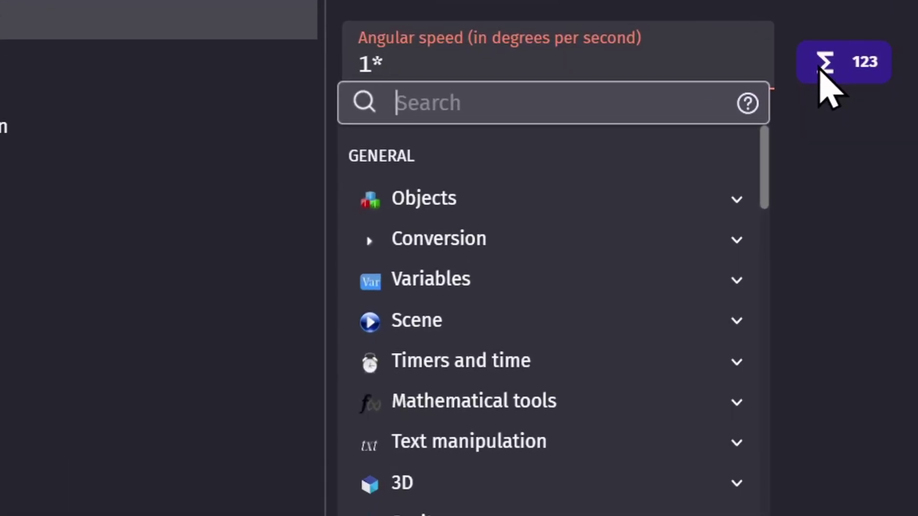
text(width)
key(ctrl+a)
text(angle)
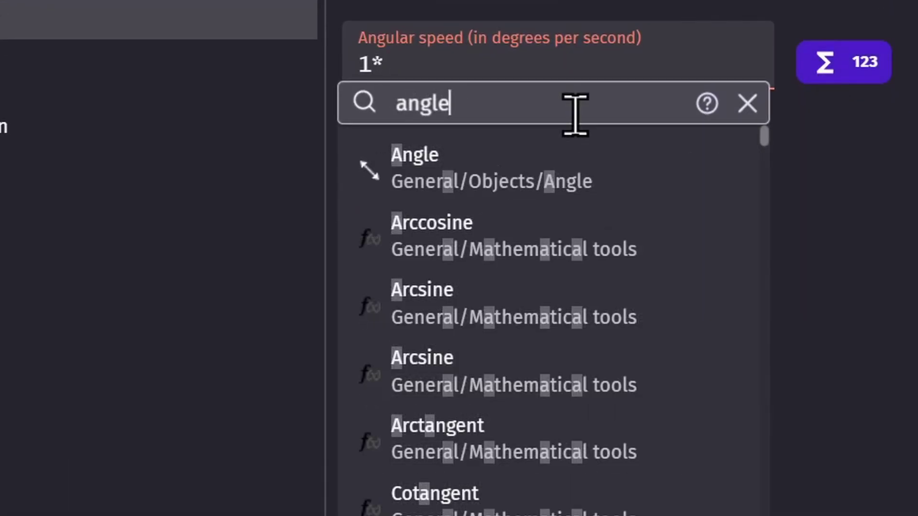
key(ctrl+a)
text(distance)
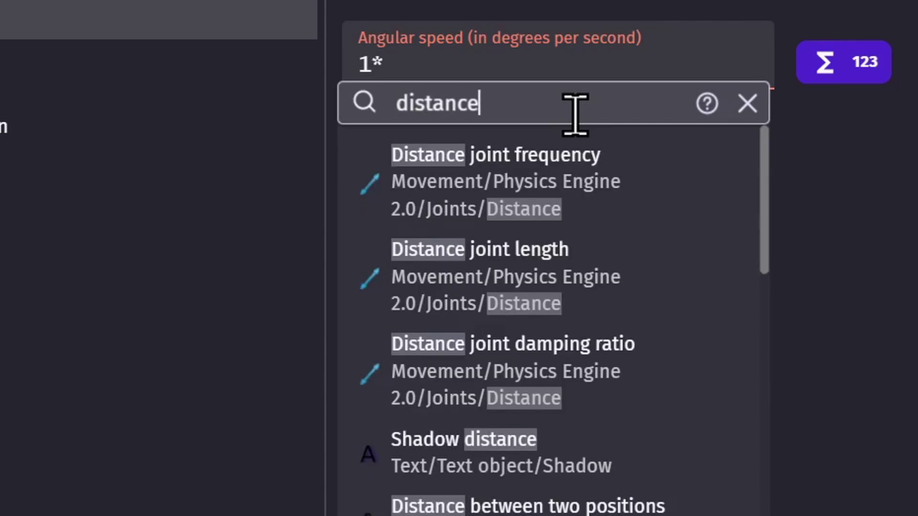
text( between)
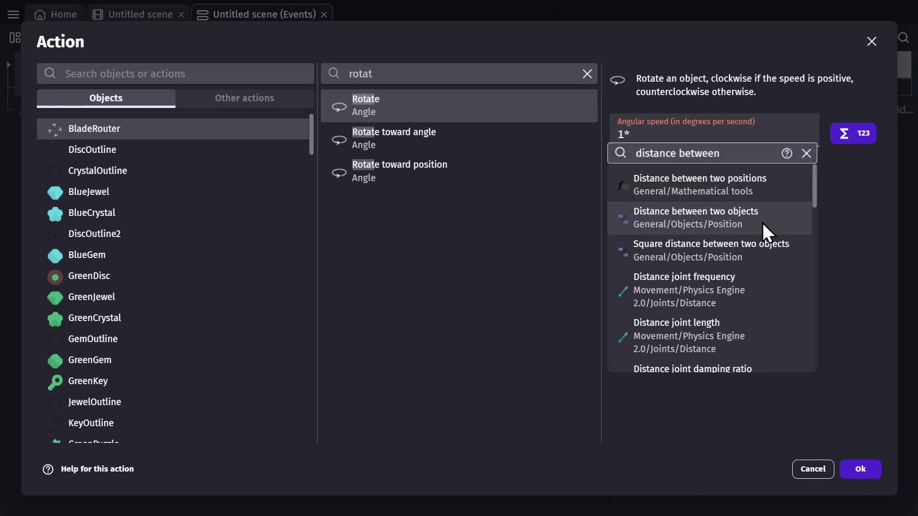
click(762, 222)
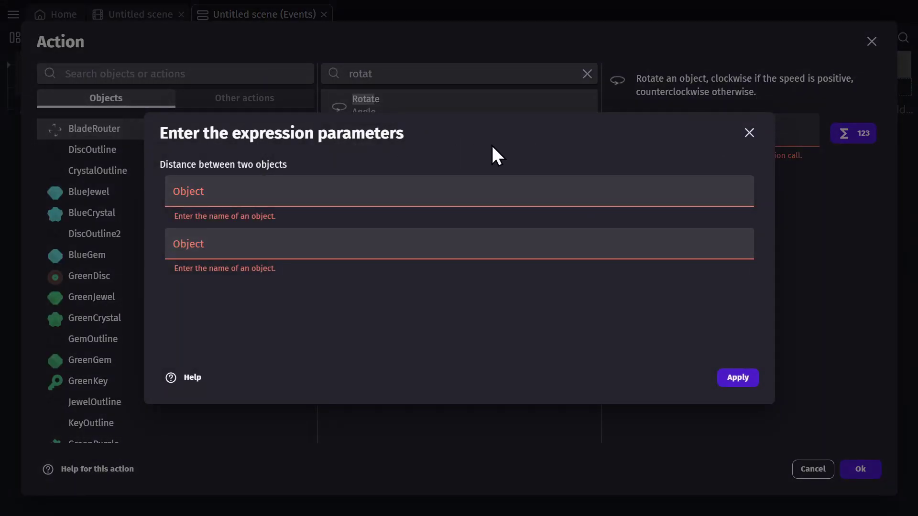
Set the distance expression's objects to BladeRouter and BluePlayer and insert it into the angular speed.
click(457, 182)
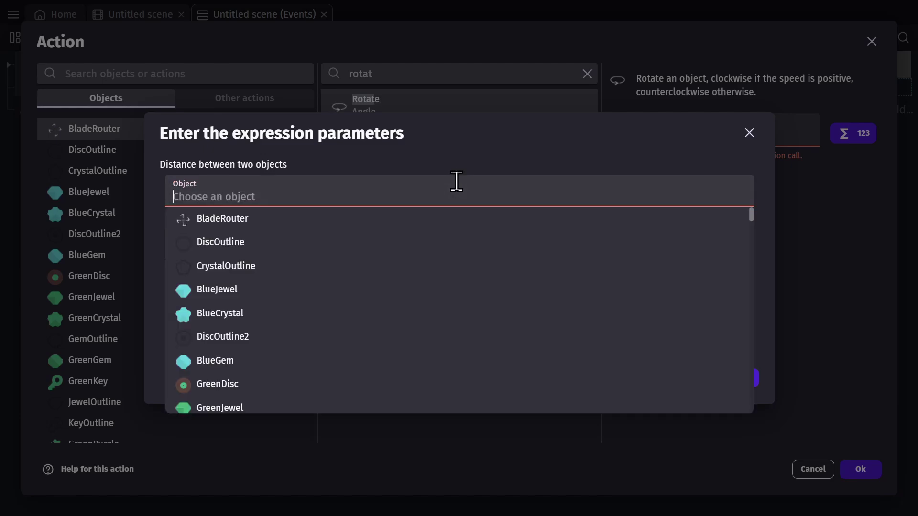
click(269, 219)
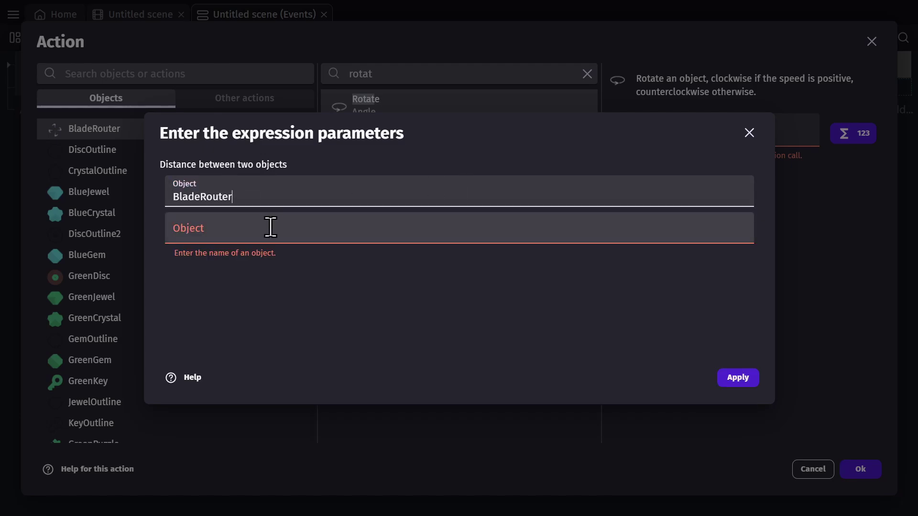
click(272, 230)
text(blue)
scroll(279, 289, down, 2)
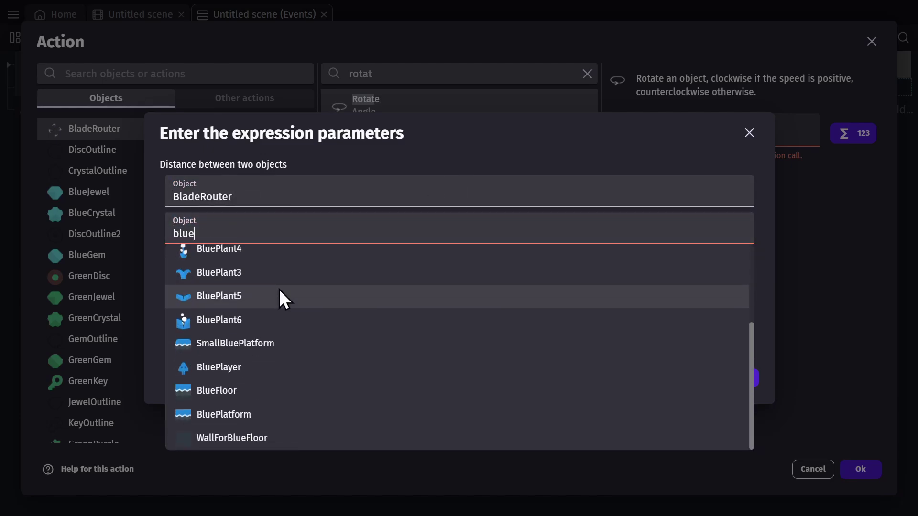
click(239, 368)
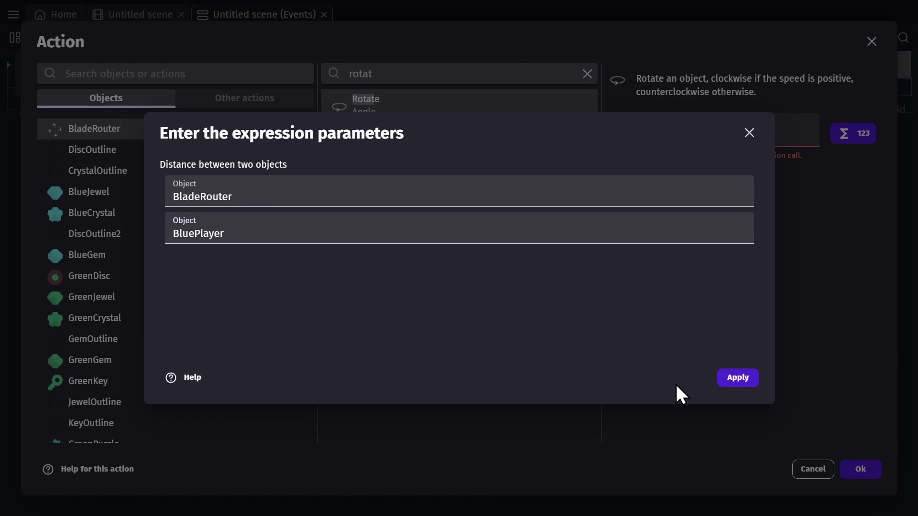
click(737, 382)
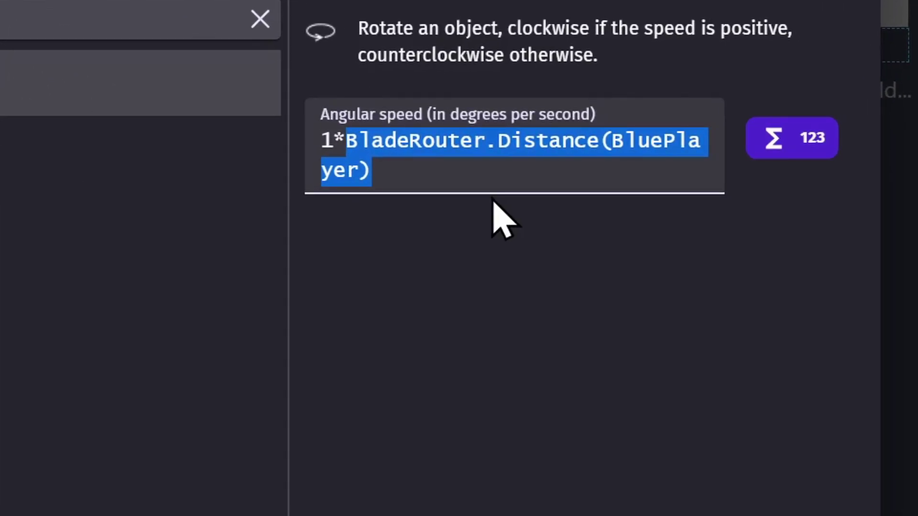
Review the parts of the angular speed expression 1*BladeRouter.Distance(BluePlayer) and confirm the Rotate action.
key(Right)
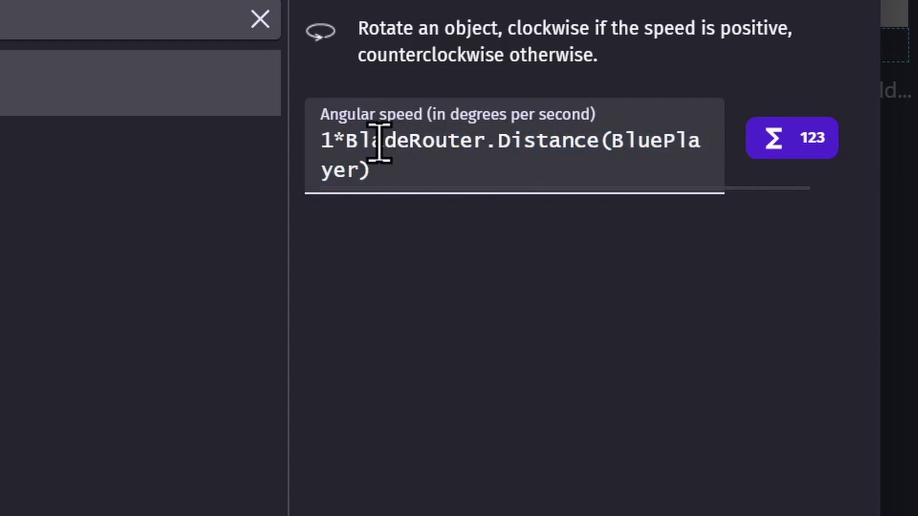
drag(344, 139, 621, 170)
click(618, 139)
click(614, 138)
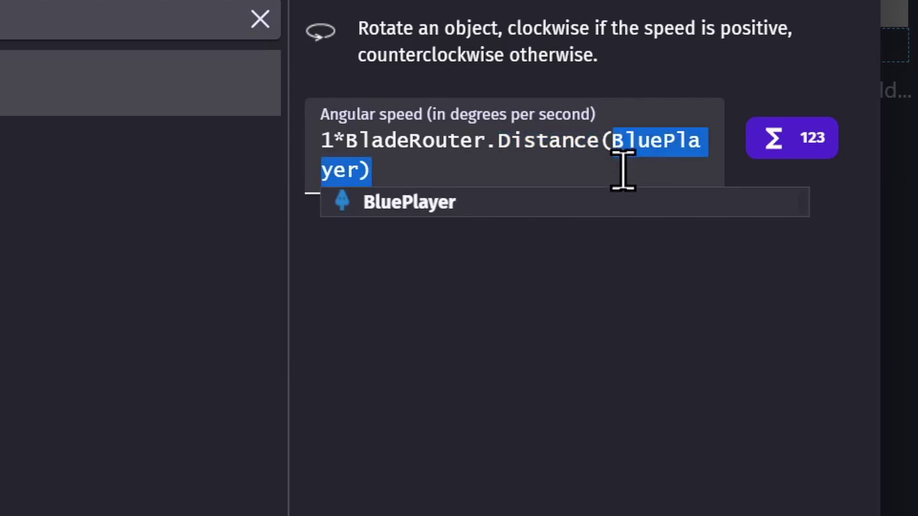
click(543, 177)
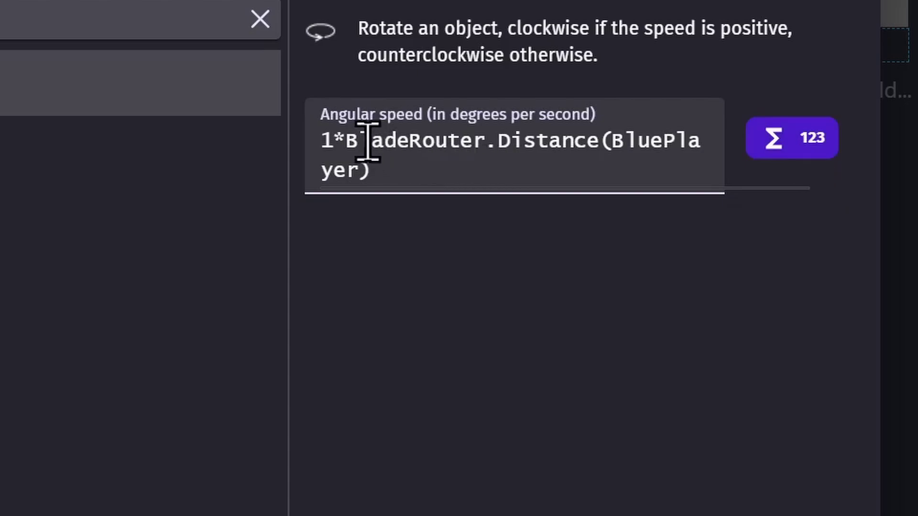
double_click(327, 139)
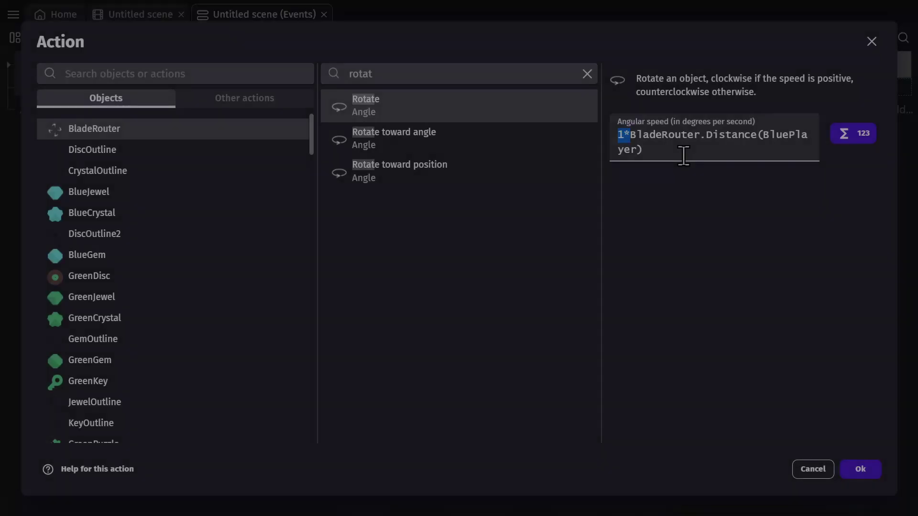
click(684, 155)
click(868, 467)
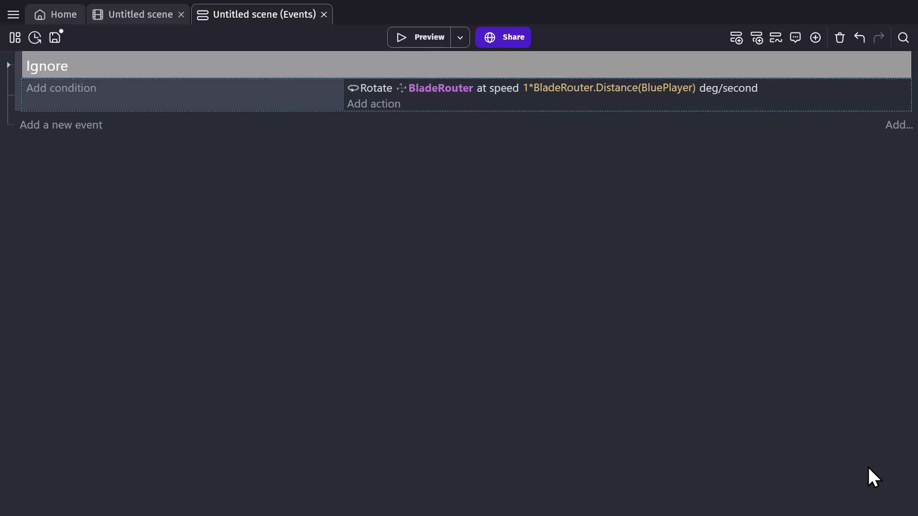
Check the scene layout, and start a Position action for BladeRouter in the same event.
click(141, 14)
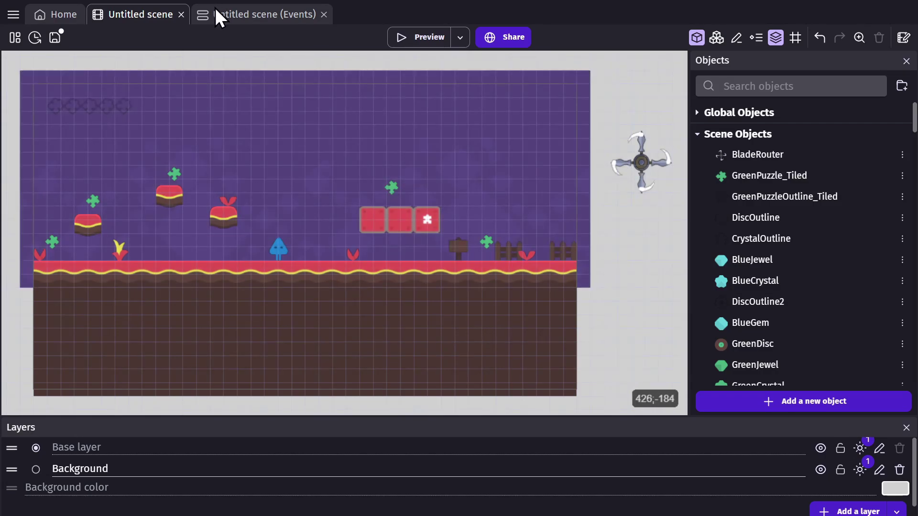
click(216, 11)
click(359, 106)
text(position)
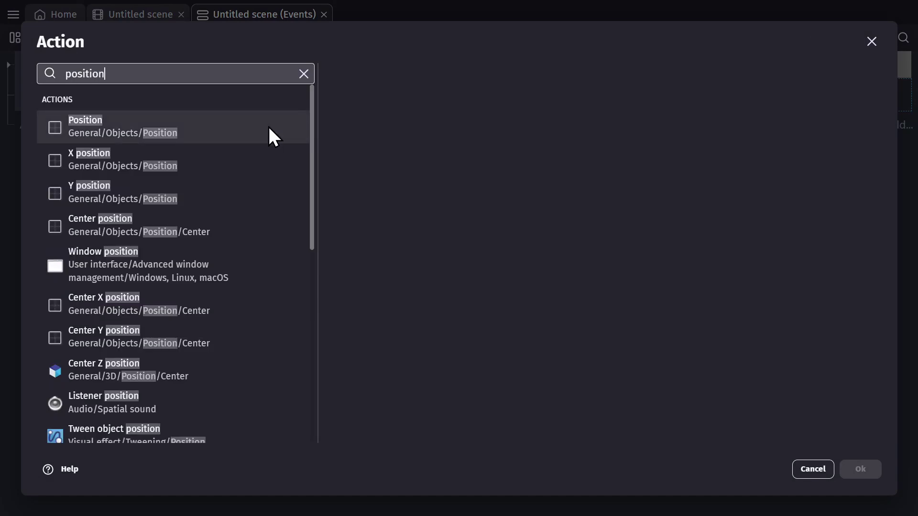
click(268, 128)
click(444, 142)
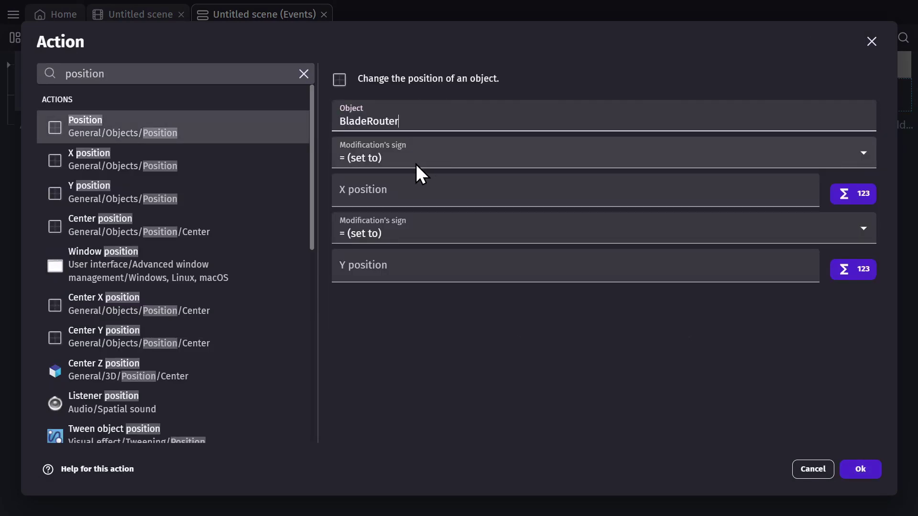
Set BladeRouter's X position to the cursor's X expression, CursorX(), on the base layer.
click(854, 194)
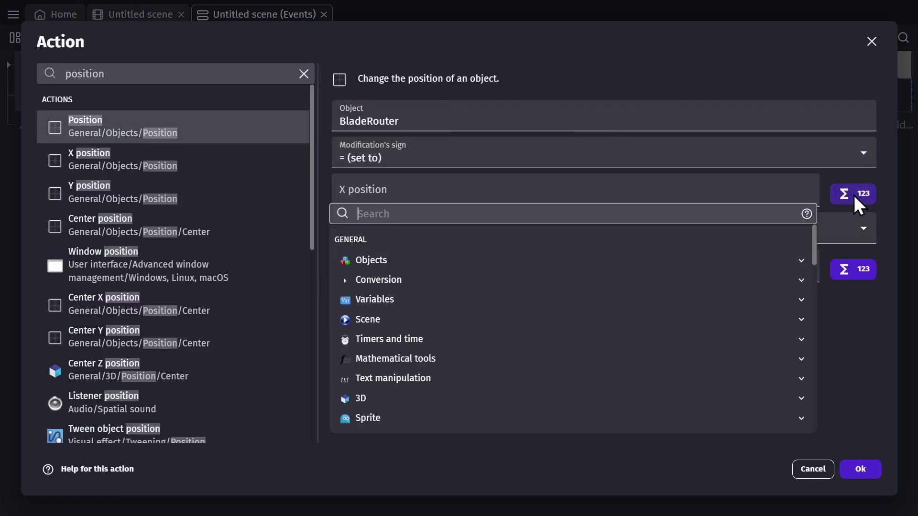
text(cursor)
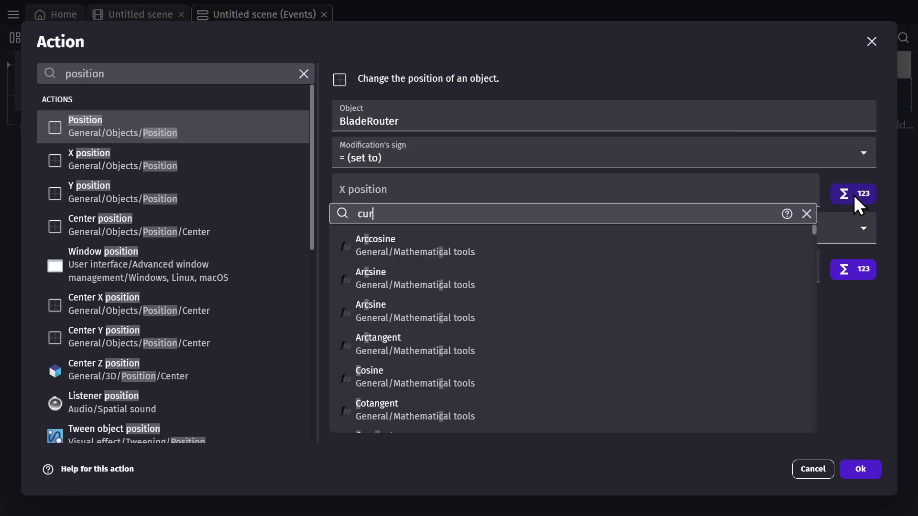
click(448, 251)
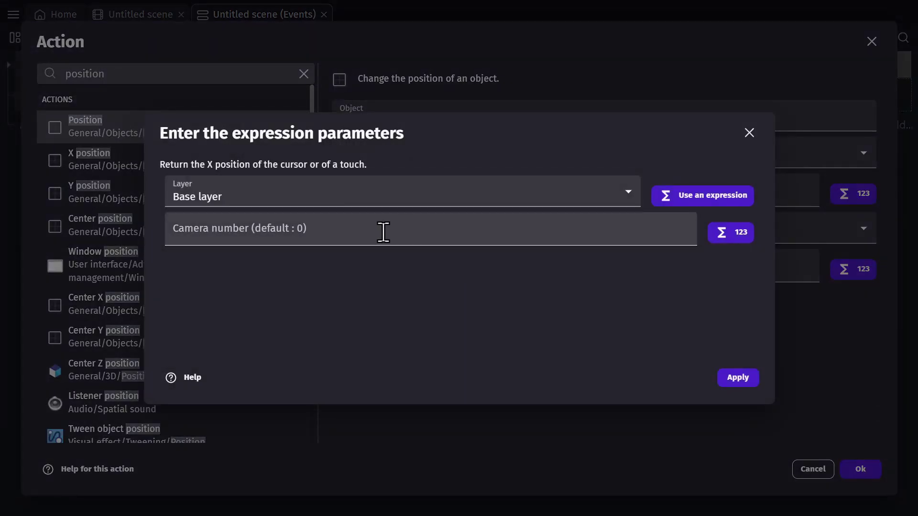
click(738, 378)
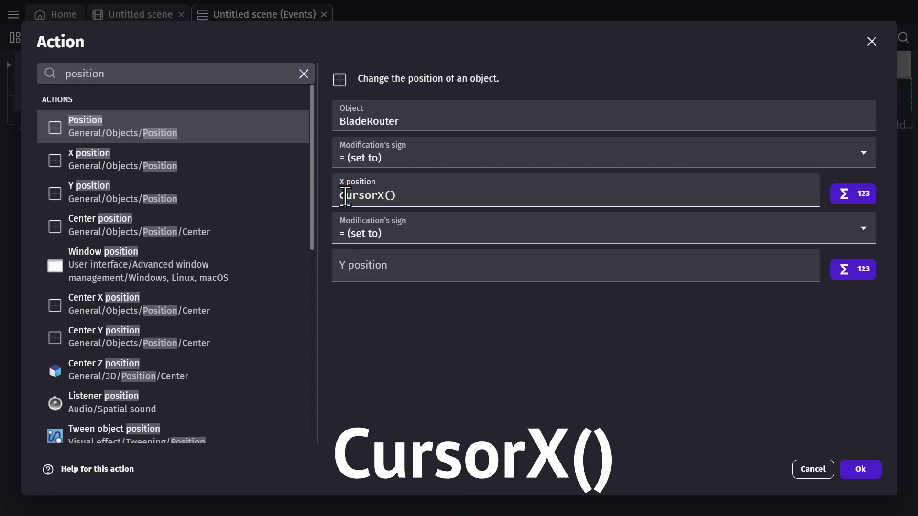
click(365, 195)
click(402, 194)
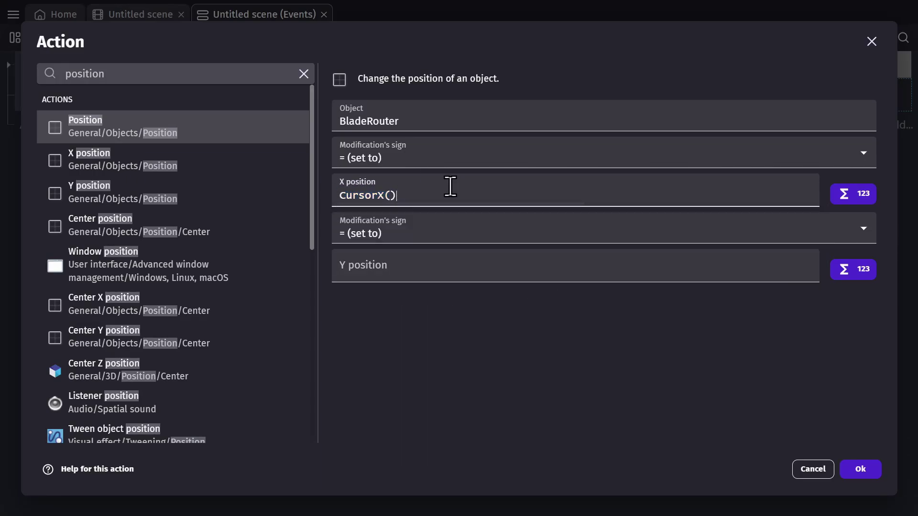
Set BladeRouter's Y position to CursorY() on the base layer and confirm the Position action.
click(634, 265)
click(853, 269)
text(cursor)
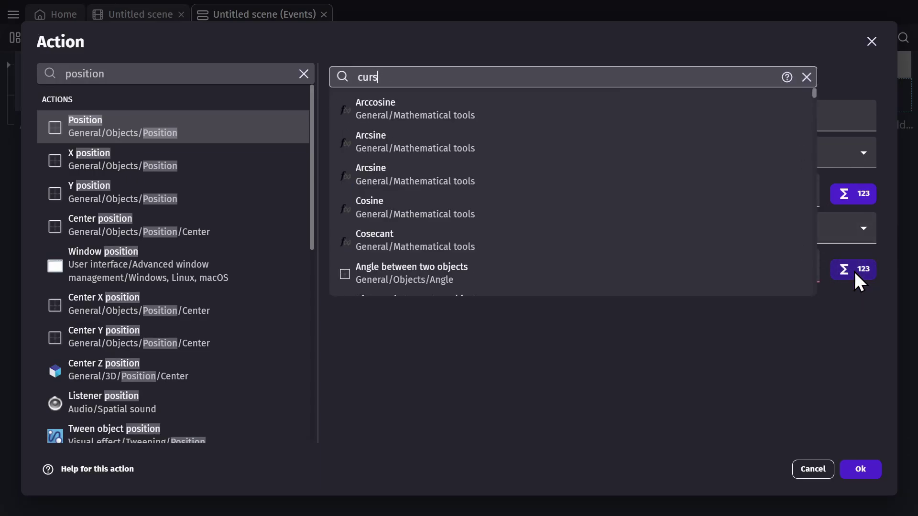
click(547, 146)
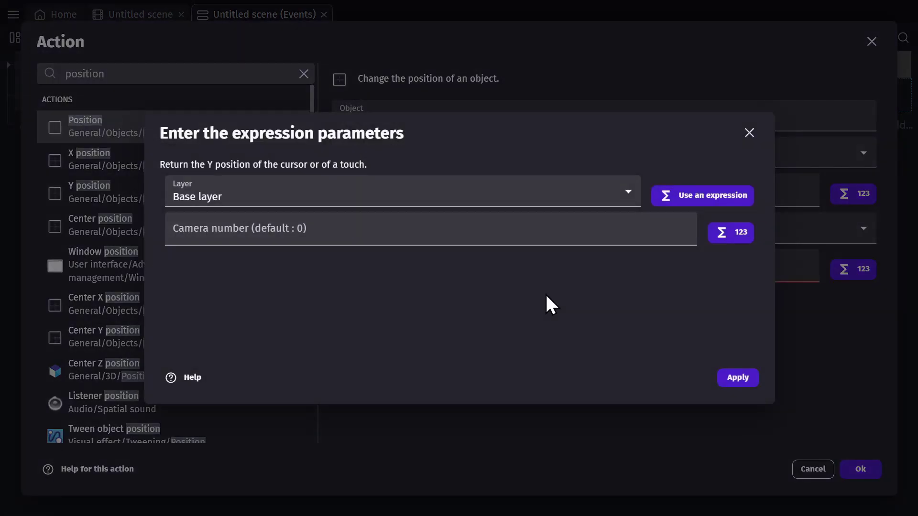
click(745, 376)
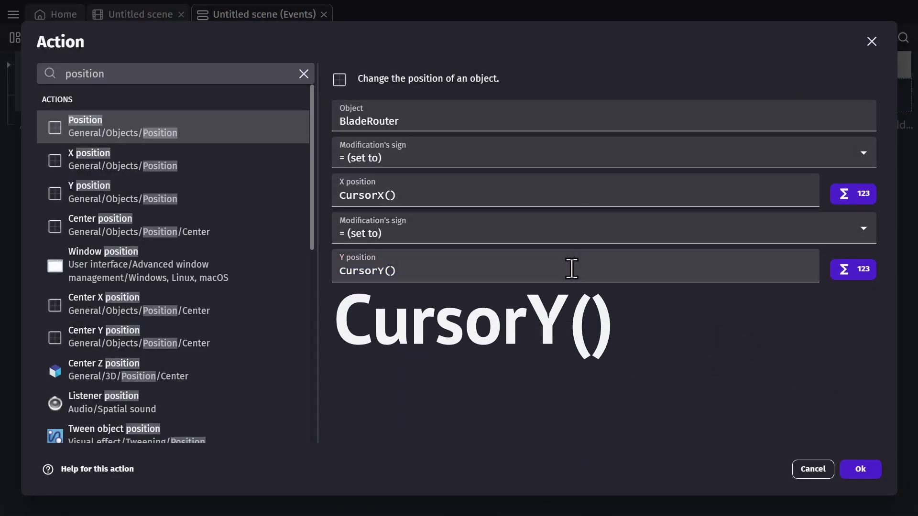
click(860, 471)
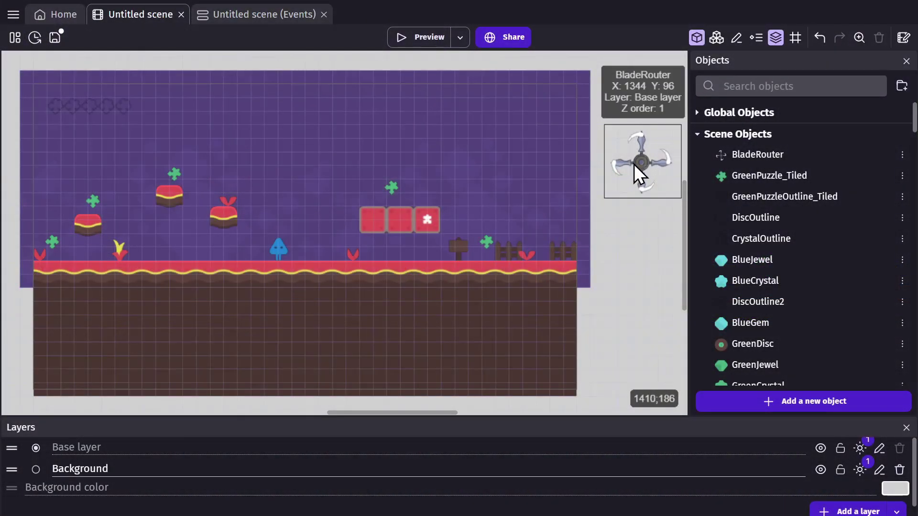
Try moving BladeRouter's Origin point onto its Center point, reset the point, and apply the object settings.
double_click(634, 164)
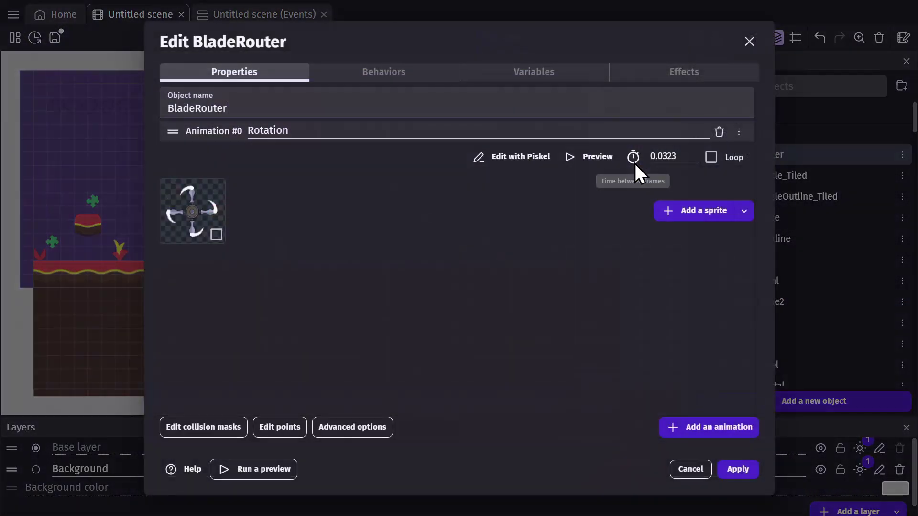
click(261, 425)
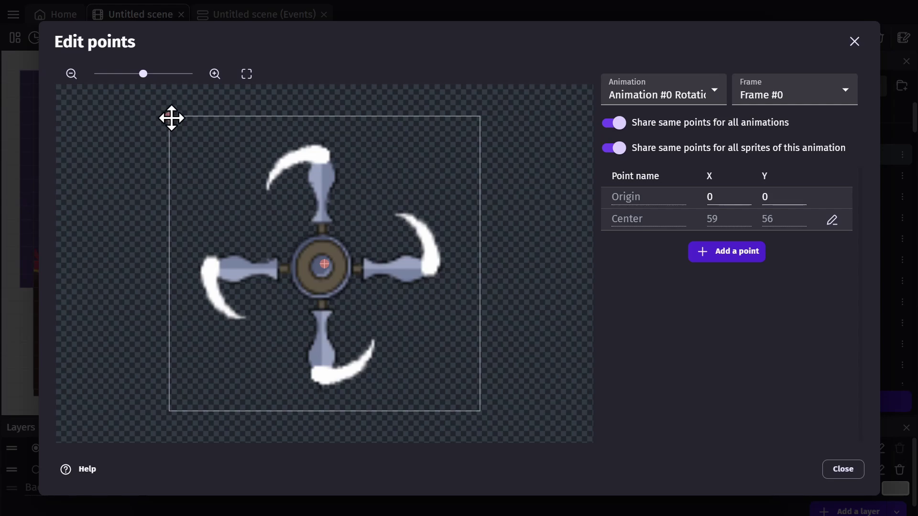
drag(171, 118, 324, 264)
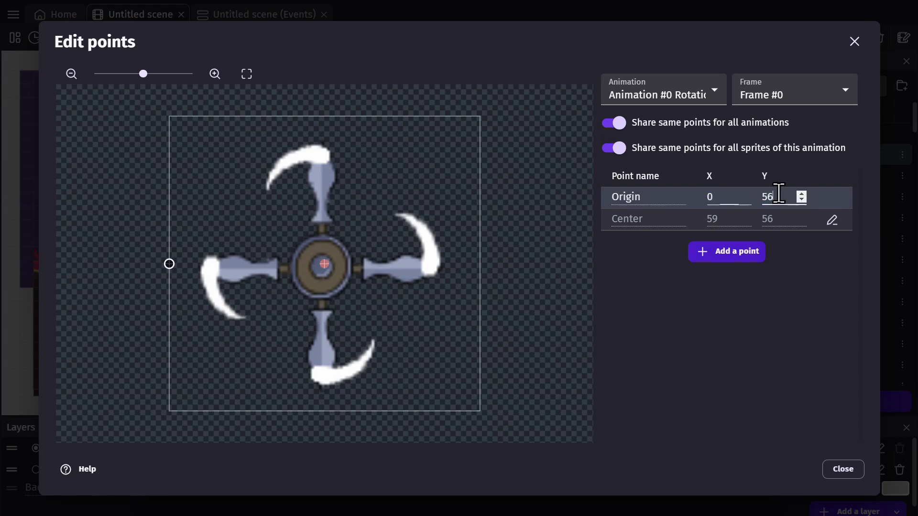
click(853, 467)
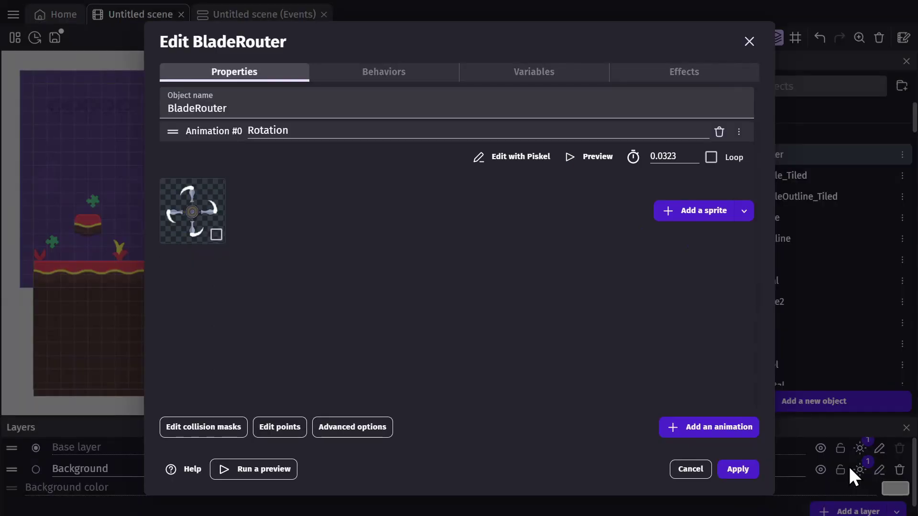
click(742, 468)
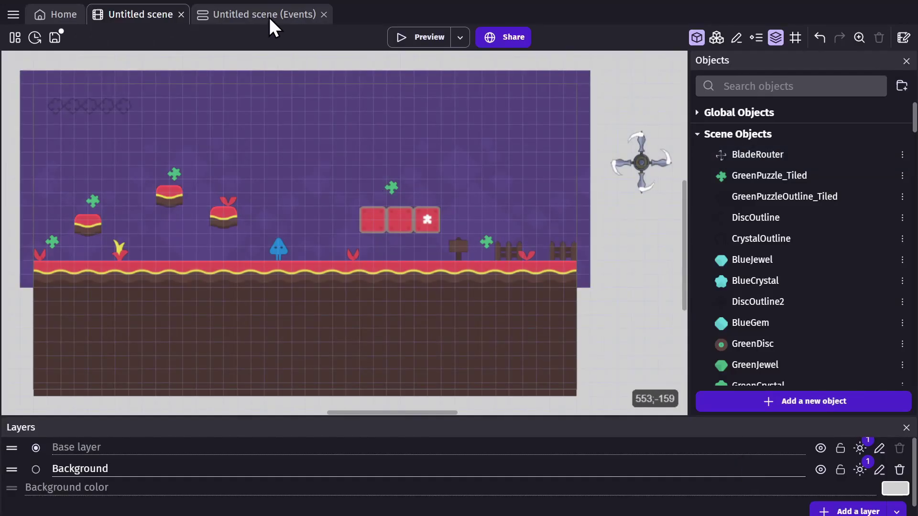
Reopen BladeRouter's Position action in the events and subtract BladeRouter.Width() from CursorX() in the X position.
click(269, 15)
double_click(449, 107)
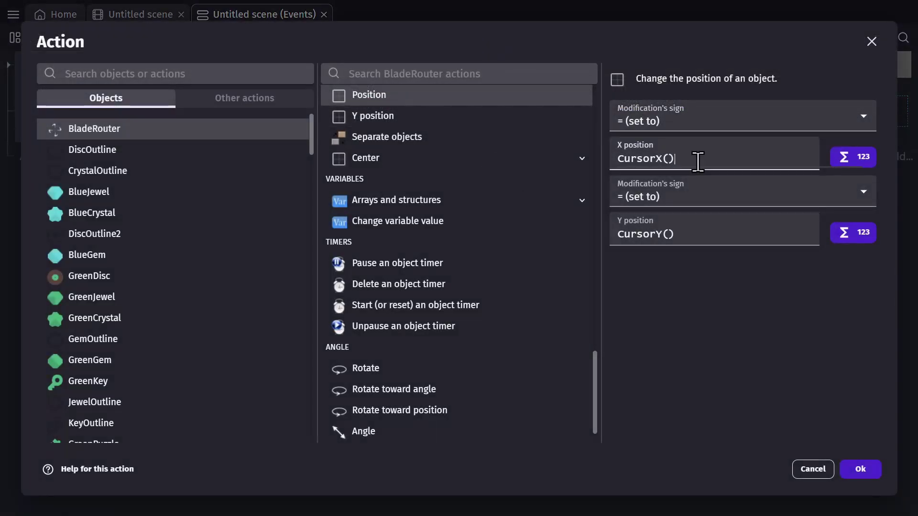
text(-)
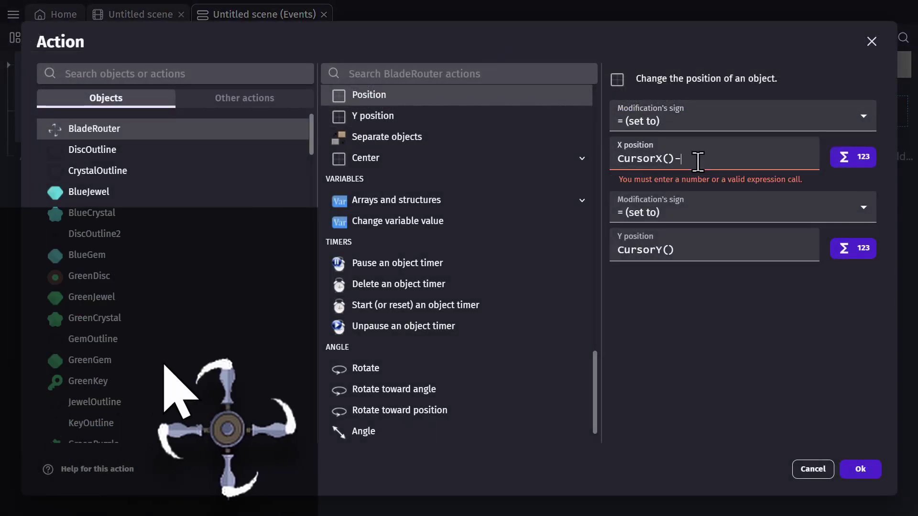
click(846, 160)
text(width)
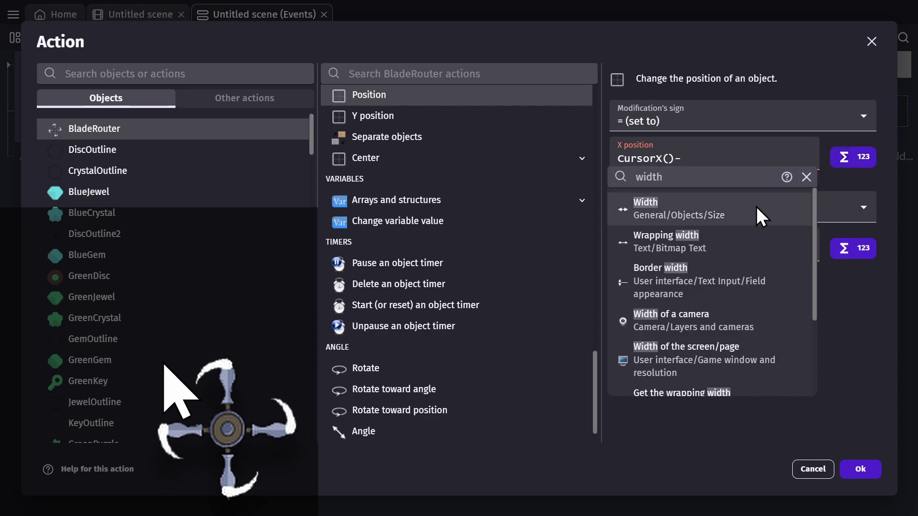
click(757, 206)
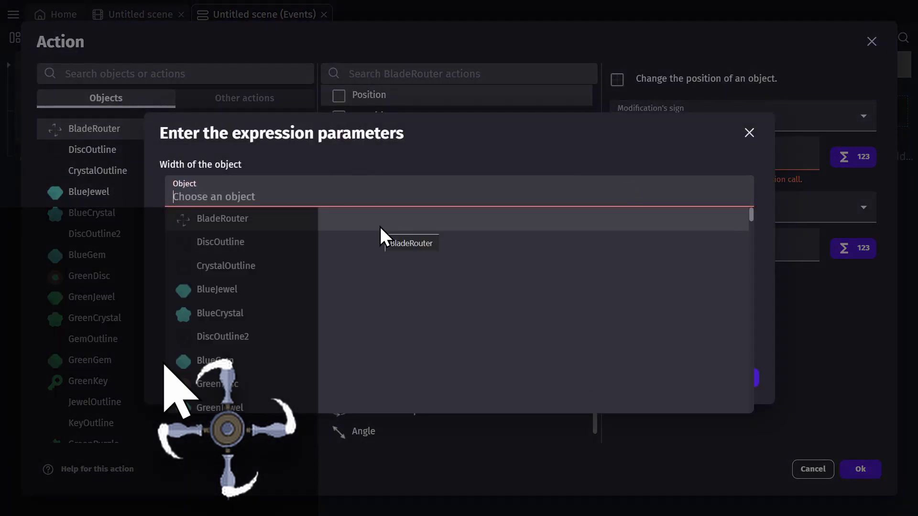
click(380, 226)
click(738, 377)
Halve the subtracted width and enclose it in parentheses, making the X position CursorX()-(BladeRouter.Width()/2).
click(810, 156)
text(/2)
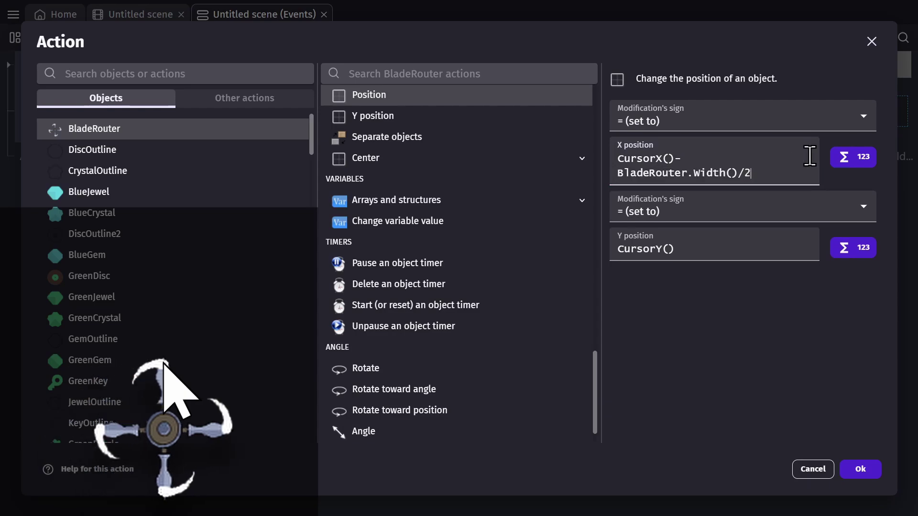
text())
click(617, 173)
text(()
Set BladeRouter's Y position expression to CursorY()-(BladeRouter.Height()/2), choosing the object Height expression.
click(693, 248)
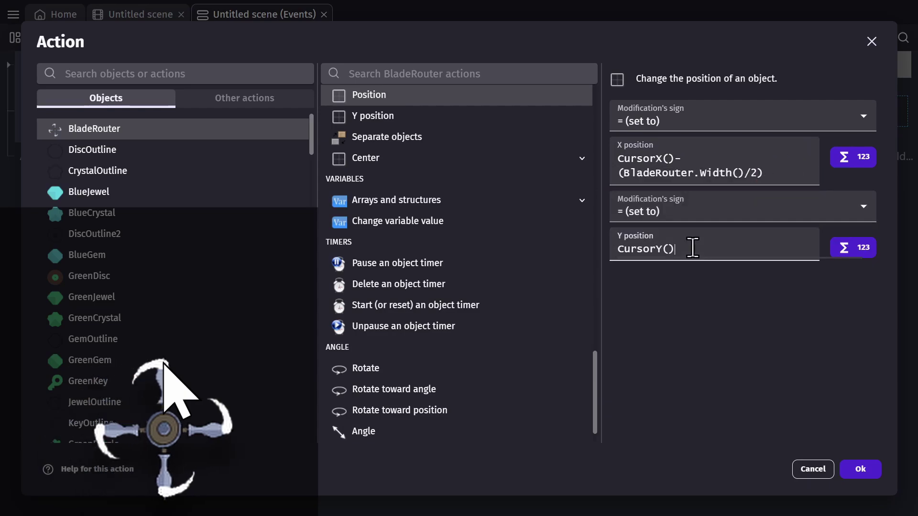
text(-)
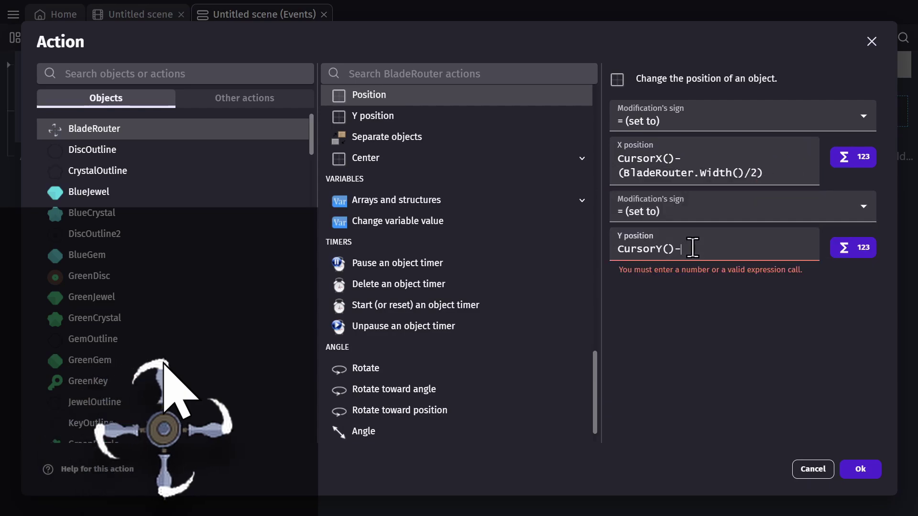
click(870, 251)
text(height)
click(703, 125)
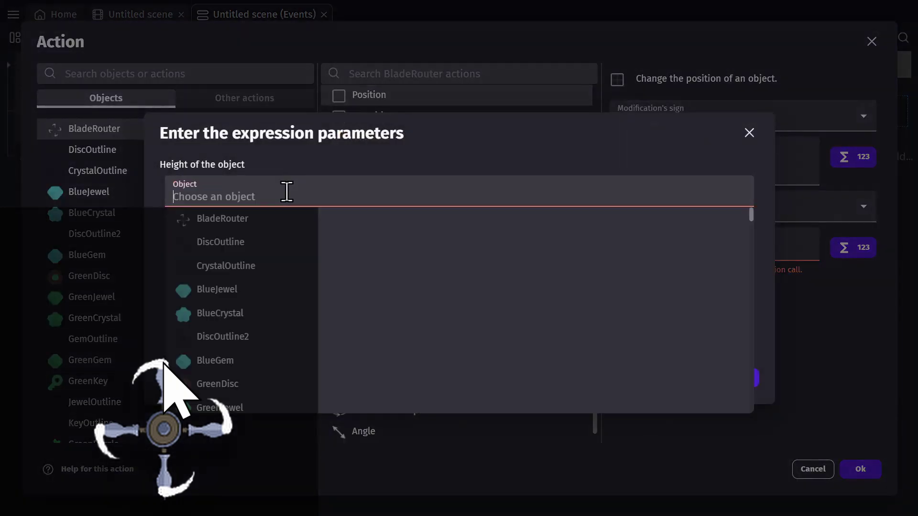
click(363, 219)
click(754, 380)
text(/2)
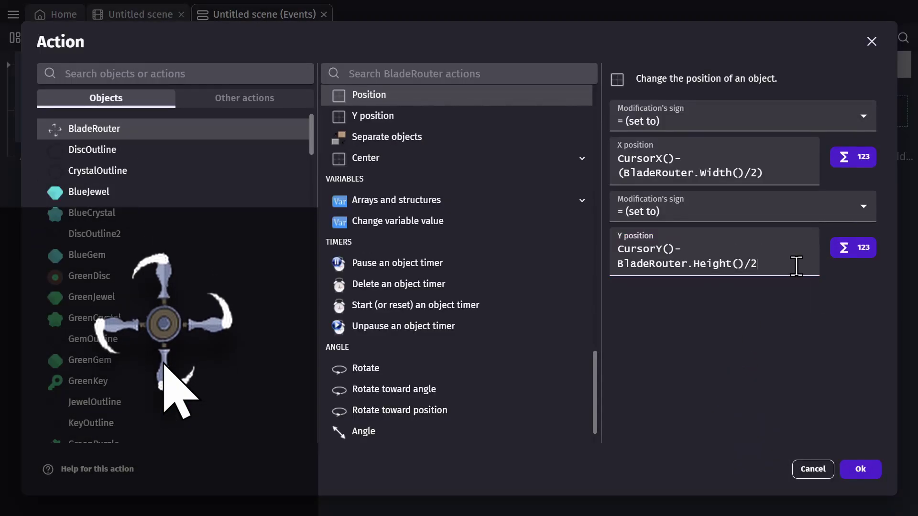
text())
key(Home)
text(()
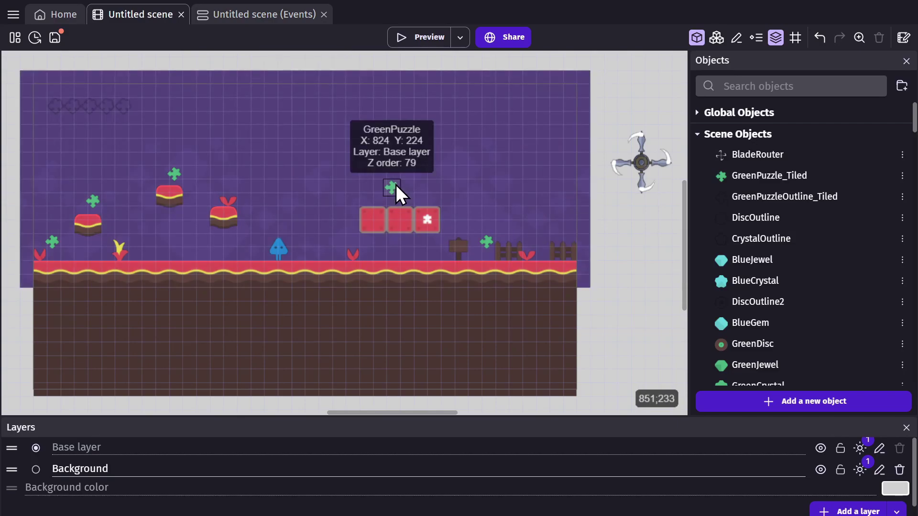
Check the puzzle piece and player instances in the scene, and start an object Collision condition in the events.
click(396, 185)
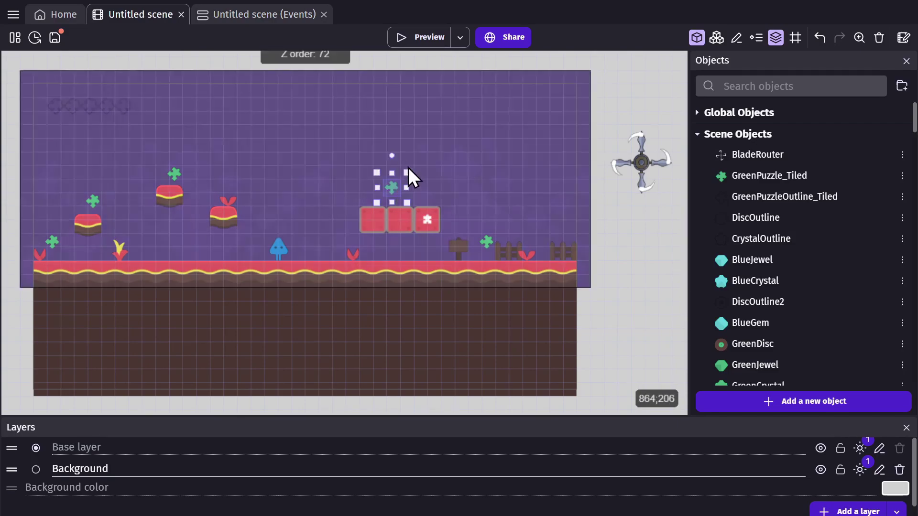
click(282, 247)
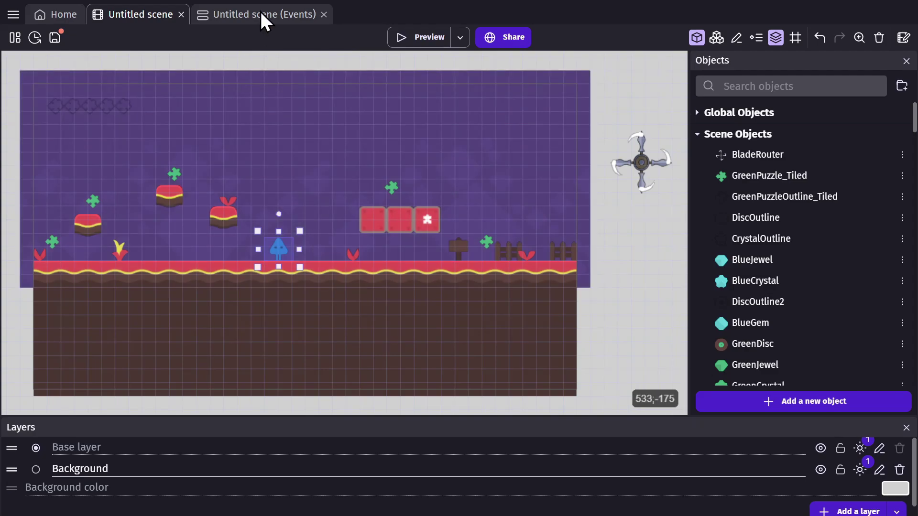
click(260, 11)
click(68, 90)
text(collsi)
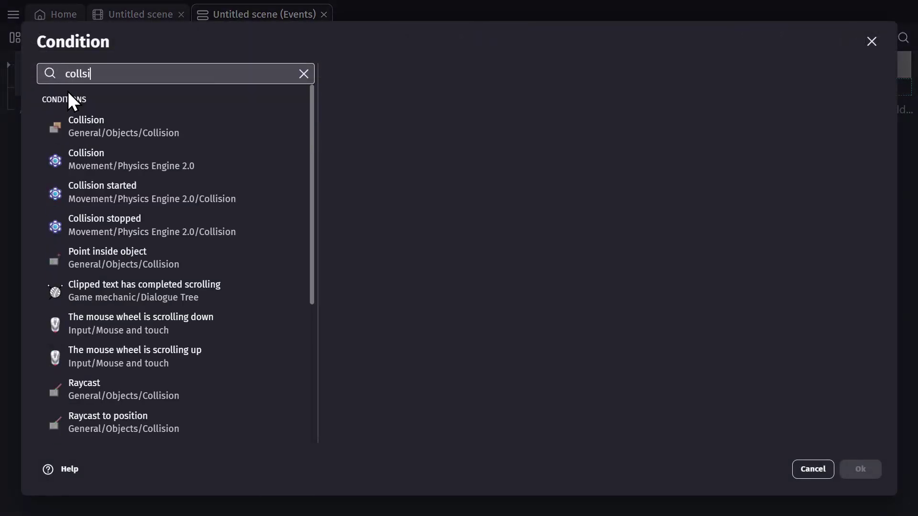
key(BackSpace)
key(BackSpace)
text(isi)
click(84, 125)
Set the Collision condition to test BluePlayer against GreenPuzzle and confirm it.
text(player)
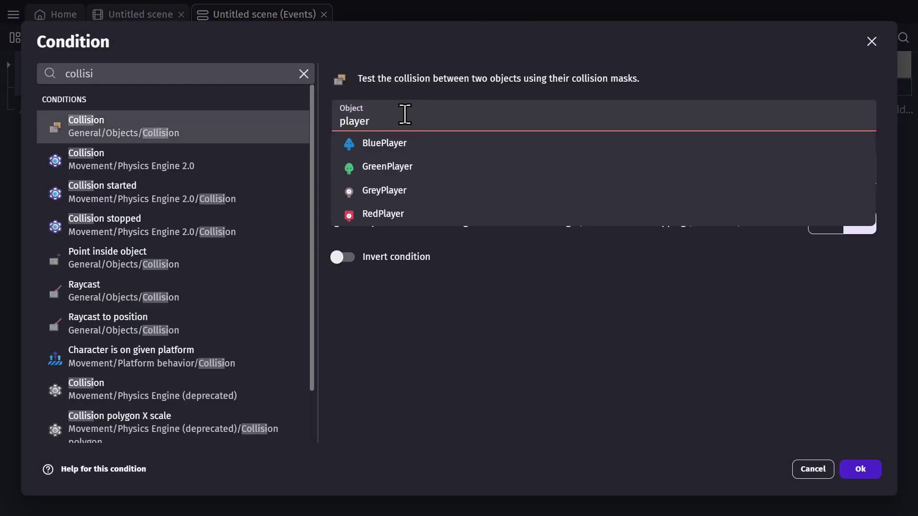
click(410, 143)
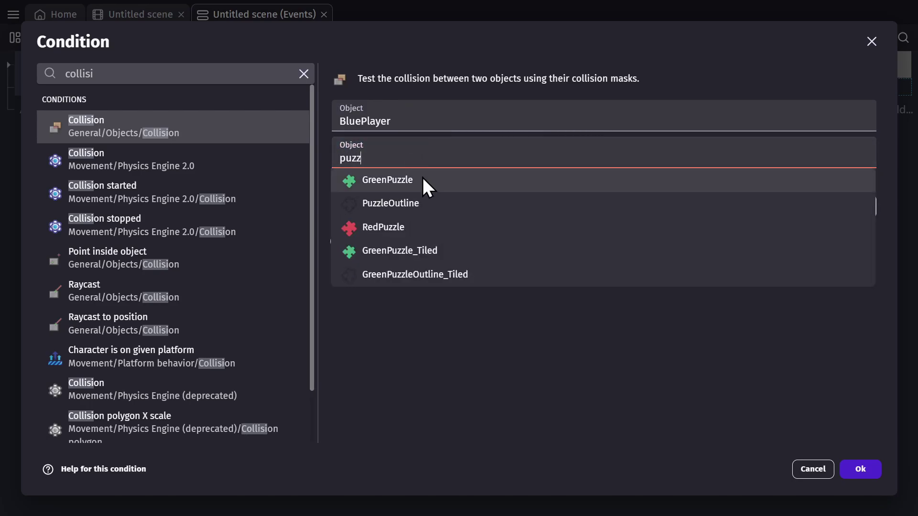
click(422, 180)
click(860, 470)
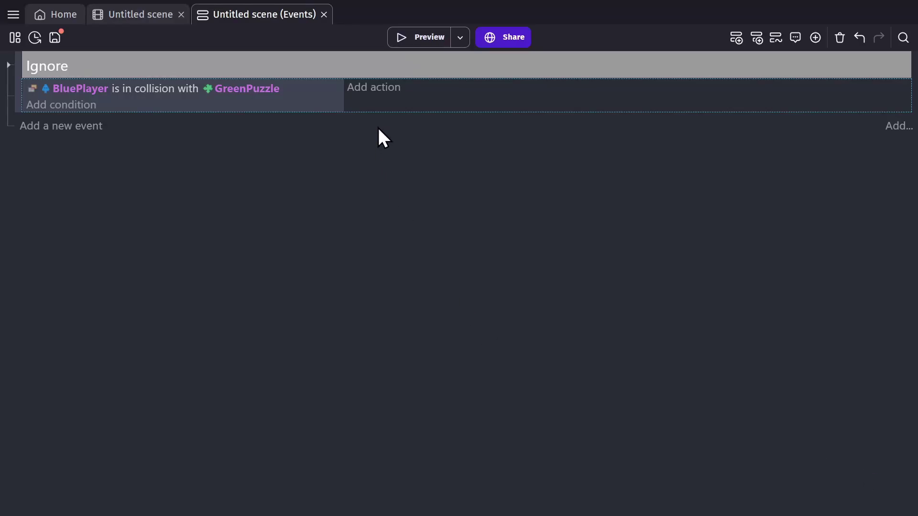
Start a Change variable value action for the collision event and create a Number scene variable named Pieces with value 0.
click(374, 88)
text(var)
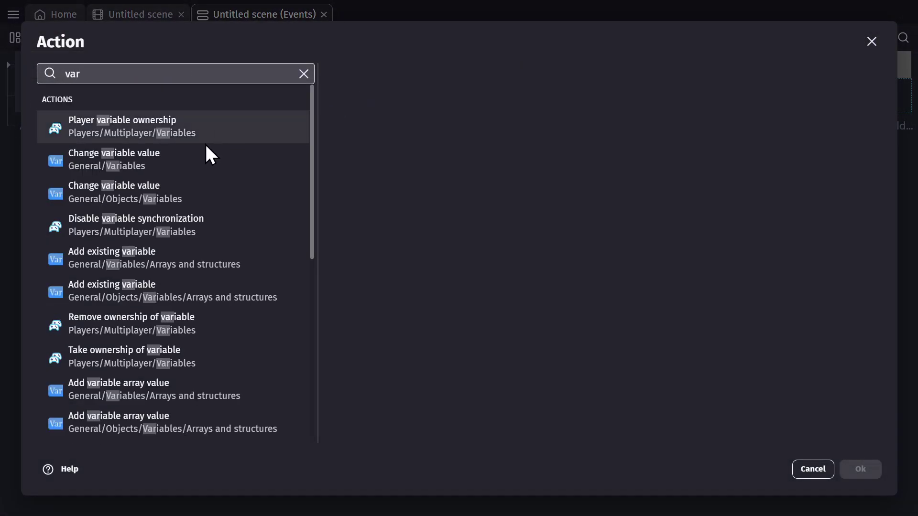
click(205, 160)
click(481, 148)
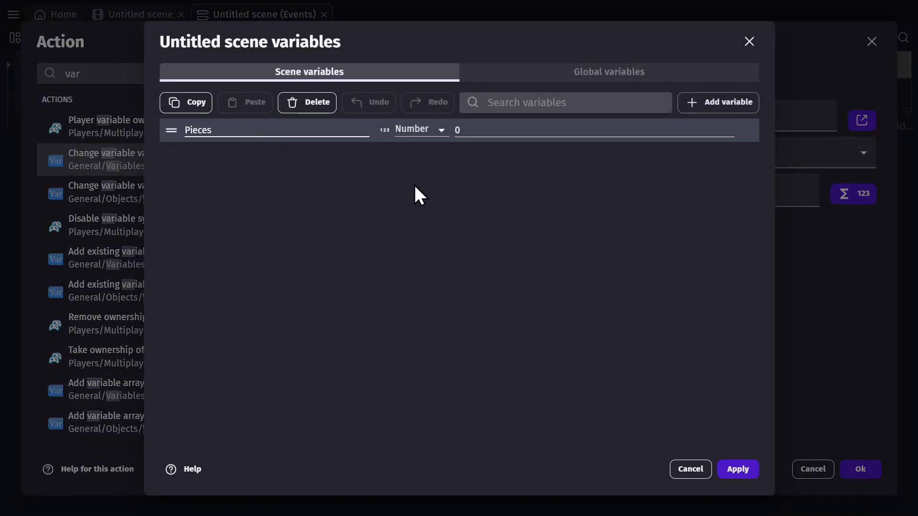
click(437, 137)
click(437, 136)
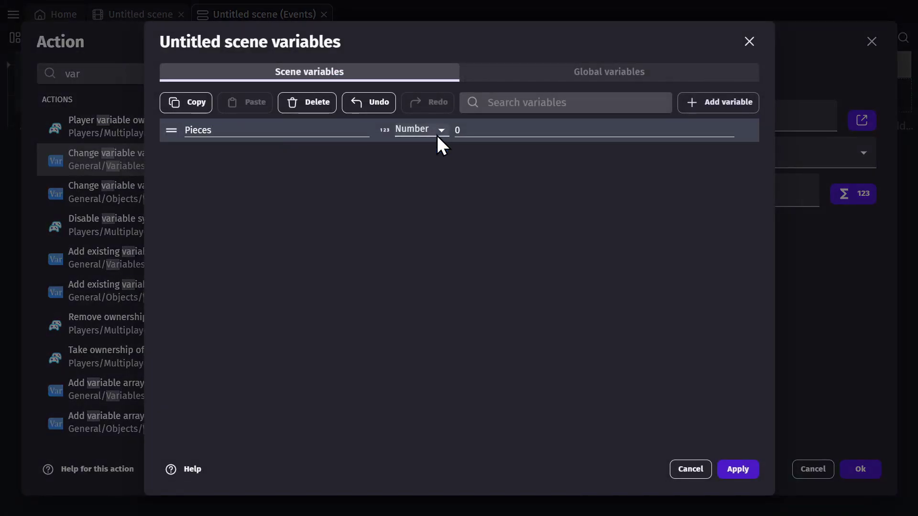
click(737, 469)
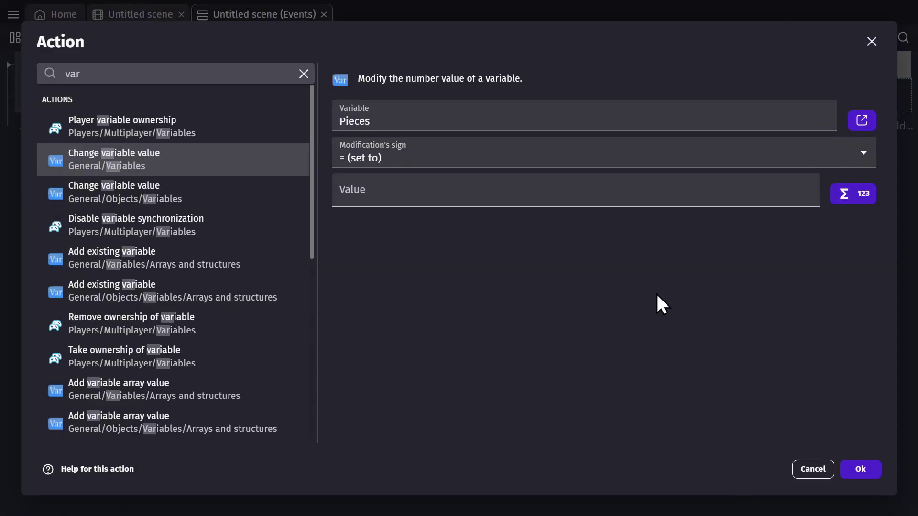
Set the action to add 1 to Pieces and confirm it.
click(428, 160)
click(400, 191)
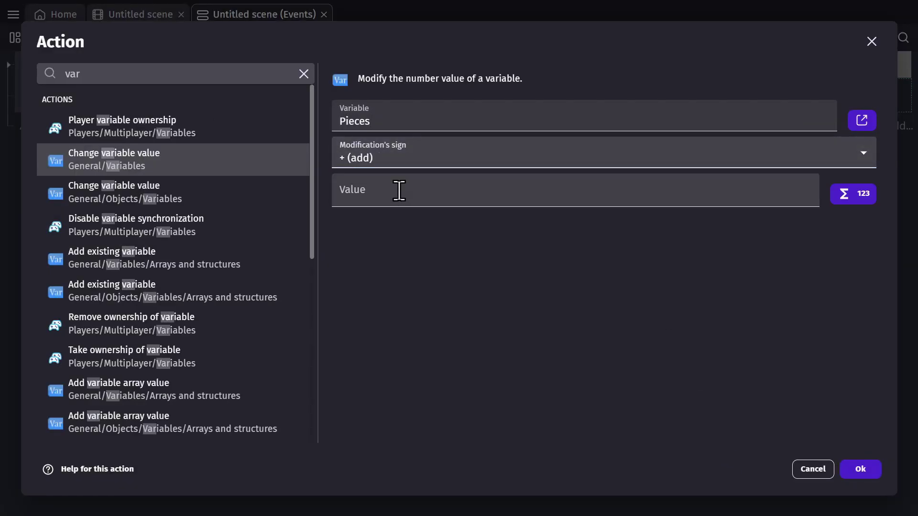
click(399, 191)
text(1)
click(845, 469)
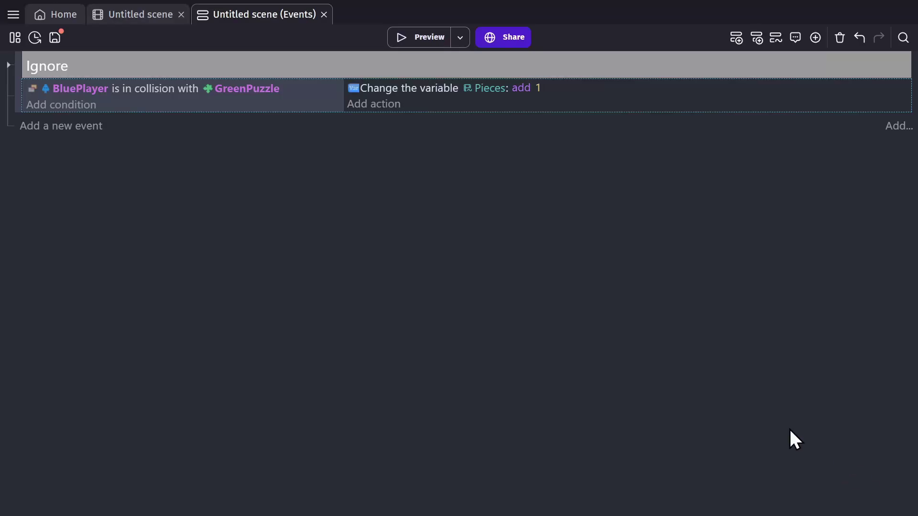
click(138, 89)
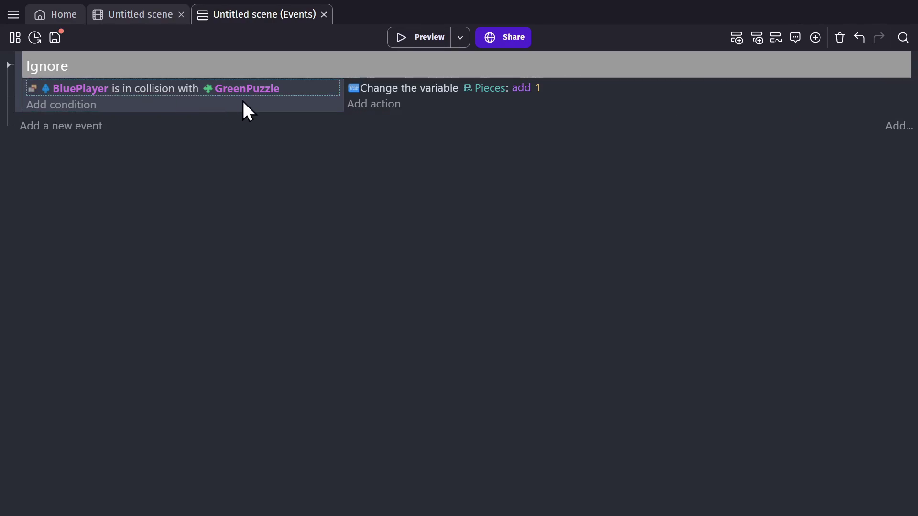
Add an action to the collision event that deletes the GreenPuzzle object.
click(371, 104)
text(delete)
click(261, 125)
text(puz)
click(414, 142)
click(860, 469)
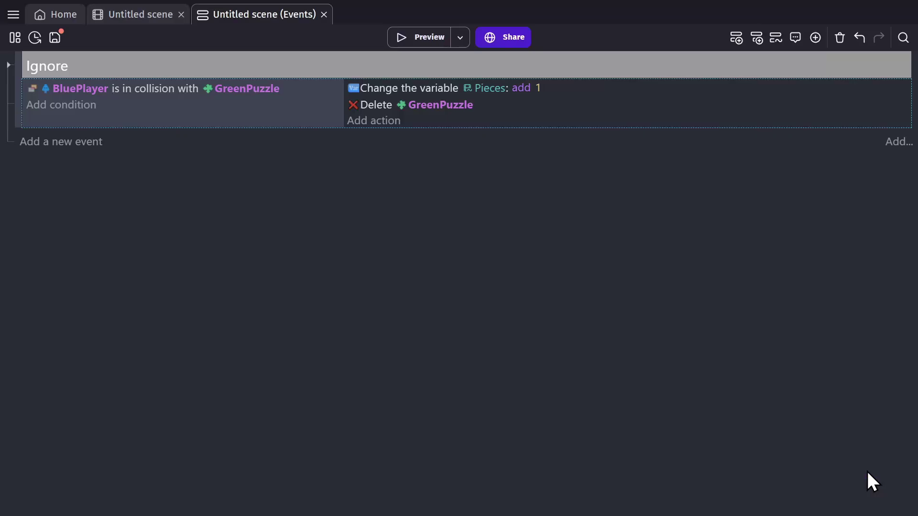
Return to the scene and examine the new object types, including Resource bar (separated units), without adding one.
click(126, 13)
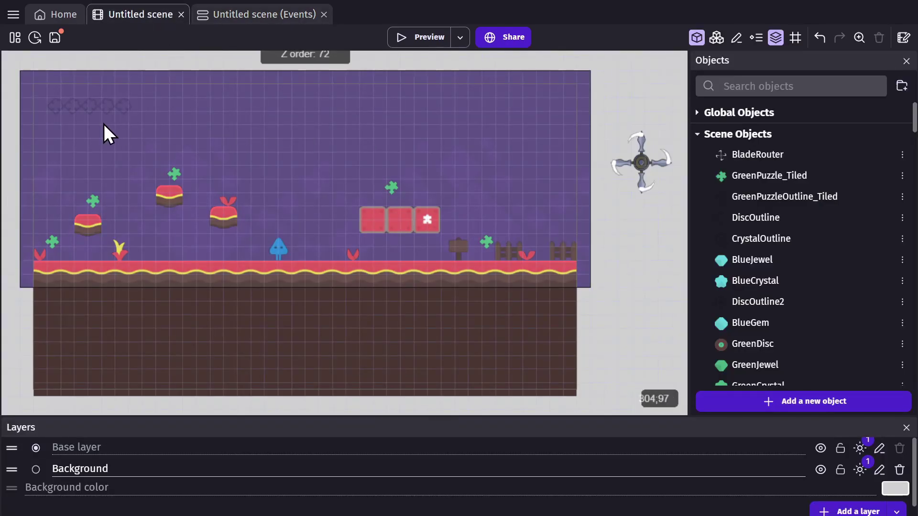
mouse_move(87, 108)
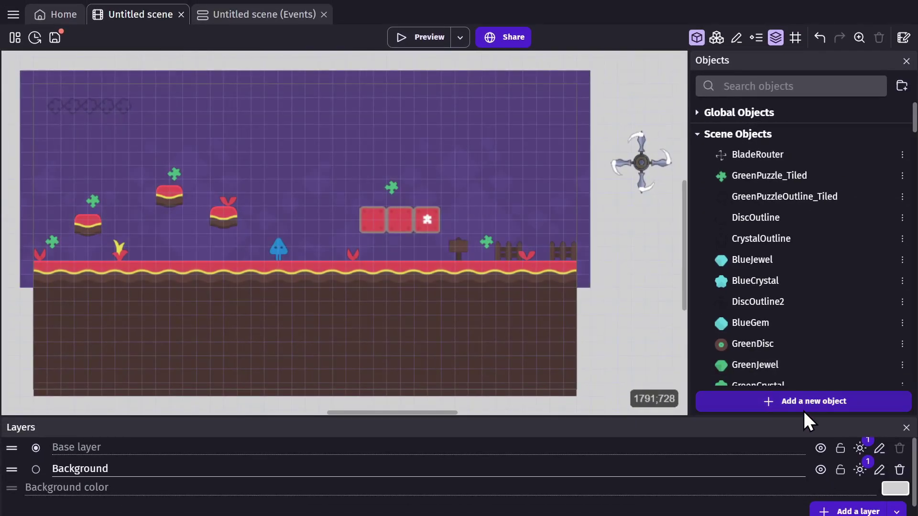
click(796, 402)
scroll(373, 279, down, 5)
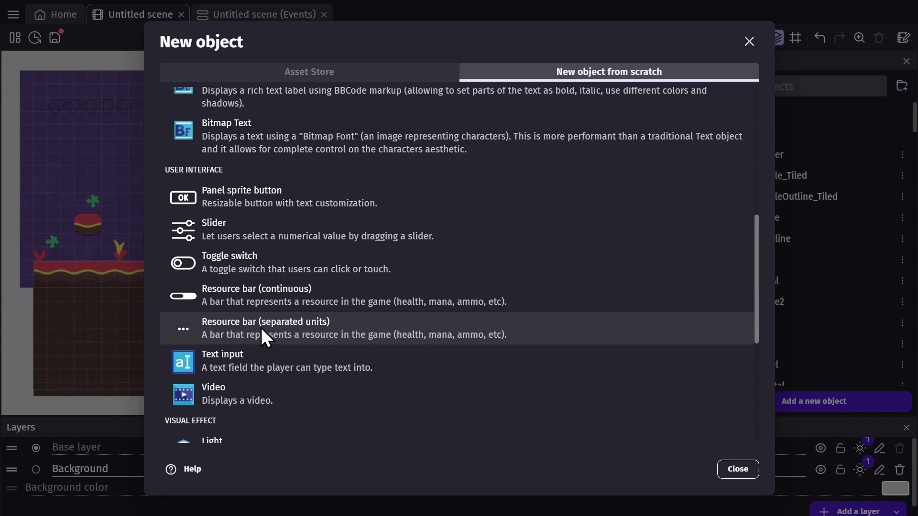
click(737, 469)
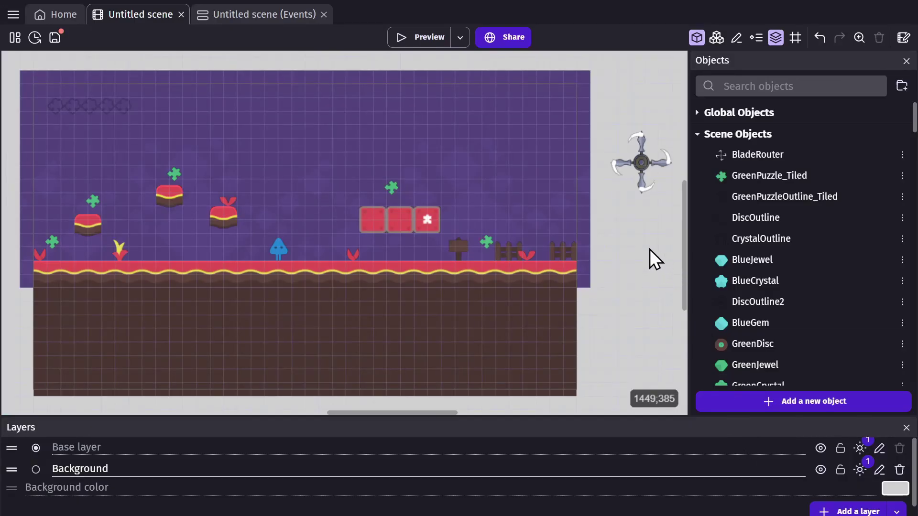
Place a GreenPuzzle_Tiled instance in the scene, above the floating platforms and near the puzzle outlines.
drag(773, 180, 764, 191)
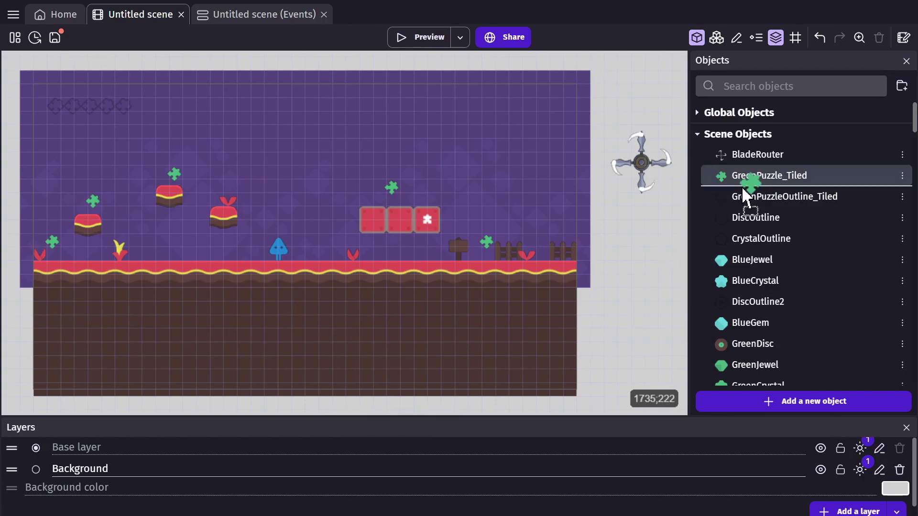
mouse_move(218, 134)
mouse_down()
mouse_move(201, 130)
mouse_move(206, 138)
mouse_up()
click(205, 139)
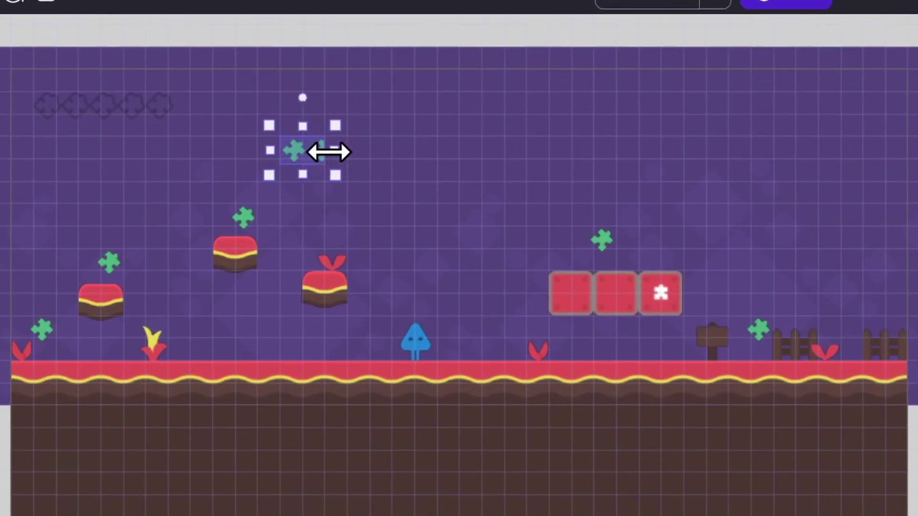
Align the GreenPuzzle_Tiled instance with the start of the puzzle outlines and shrink its width until no pieces show.
mouse_move(329, 152)
mouse_down()
mouse_move(582, 150)
mouse_move(331, 152)
mouse_up()
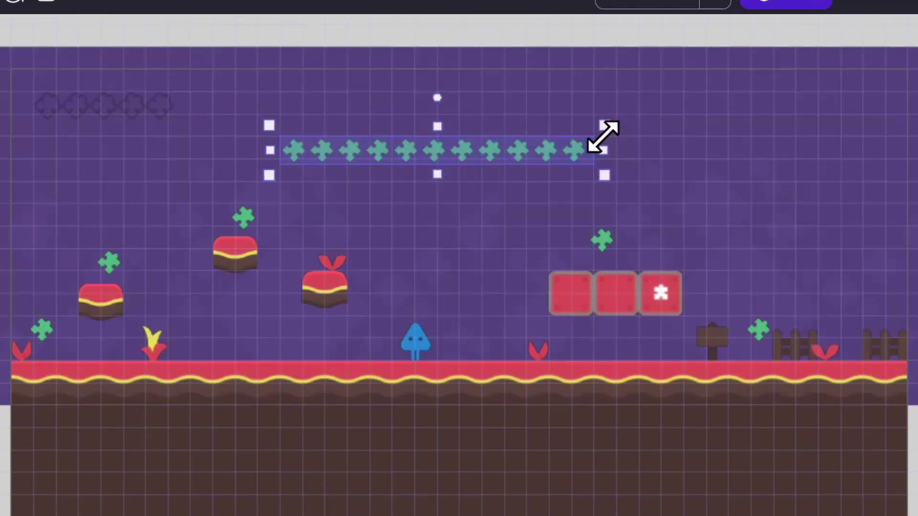
drag(602, 139, 447, 162)
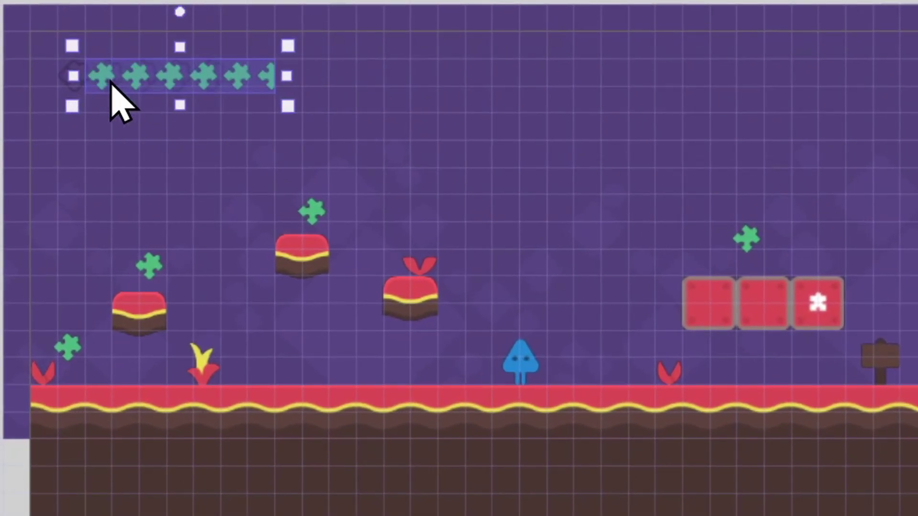
drag(110, 81, 73, 80)
drag(258, 77, 97, 84)
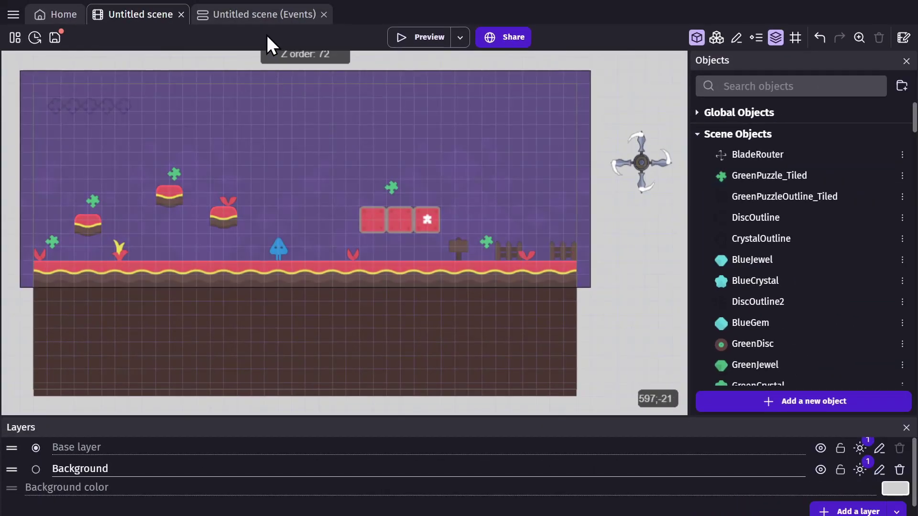
Add a Width action for GreenPuzzle_Tiled to the BluePlayer and GreenPuzzle collision event.
click(265, 14)
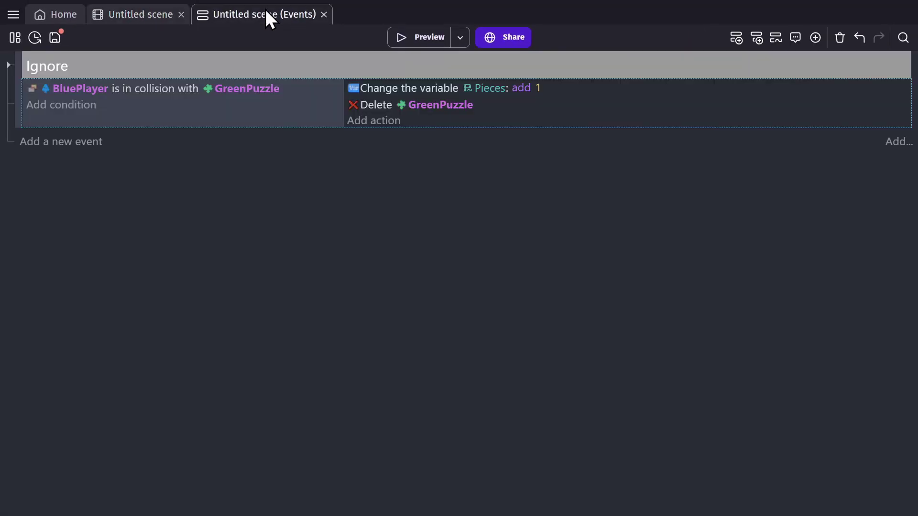
click(352, 121)
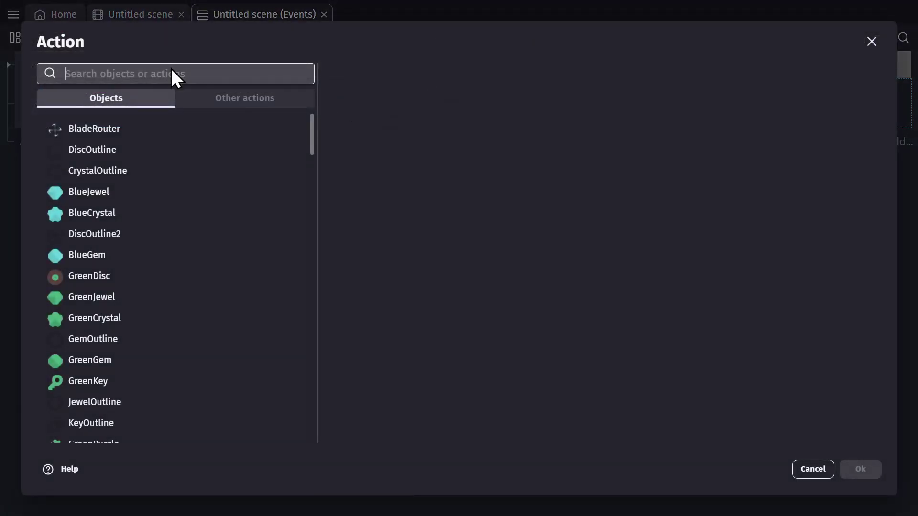
text(width)
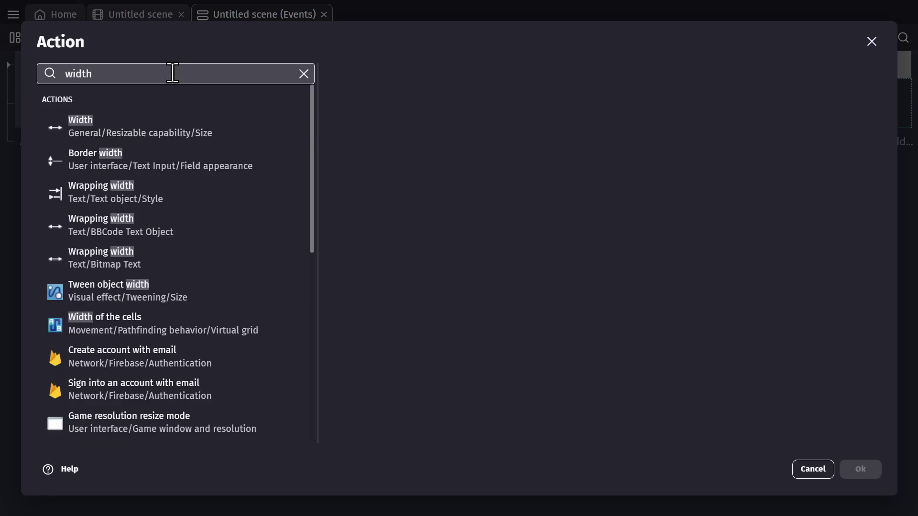
click(163, 131)
text(tiled)
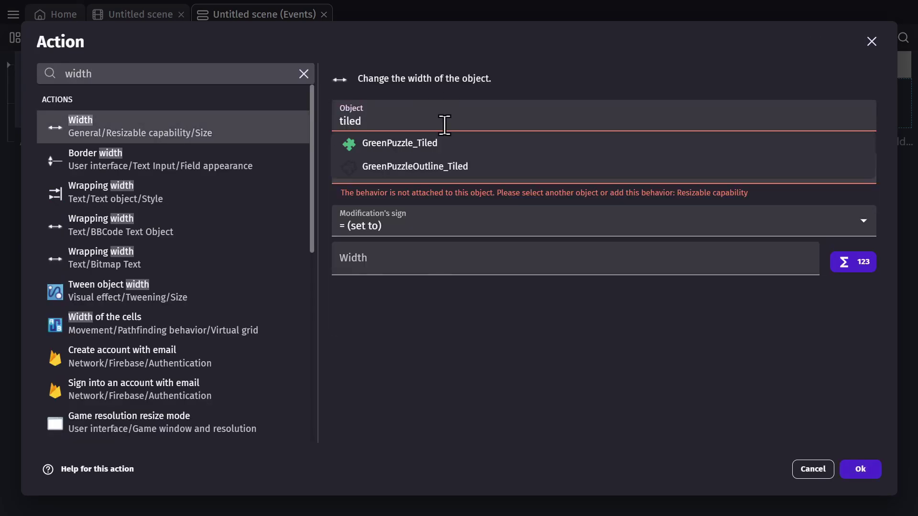
click(436, 144)
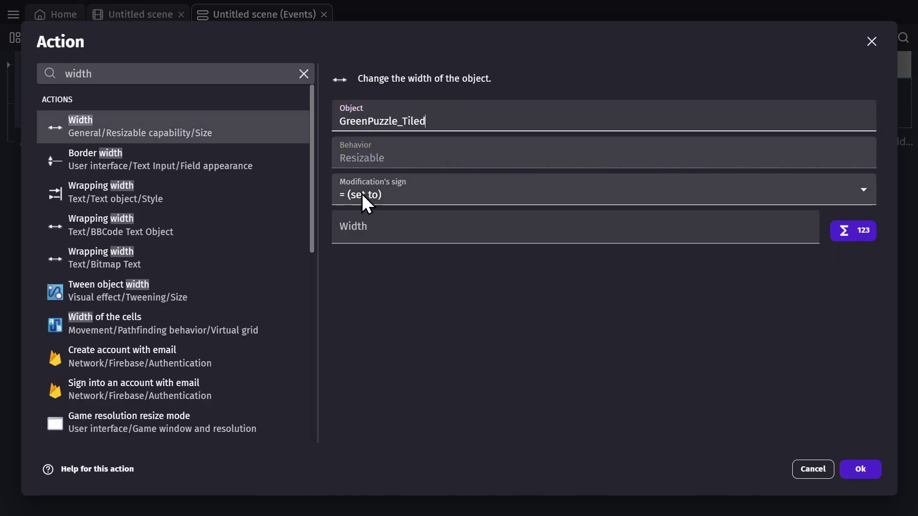
Begin the action's width expression with the Pieces variable followed by a multiplication sign.
click(551, 231)
text(pie)
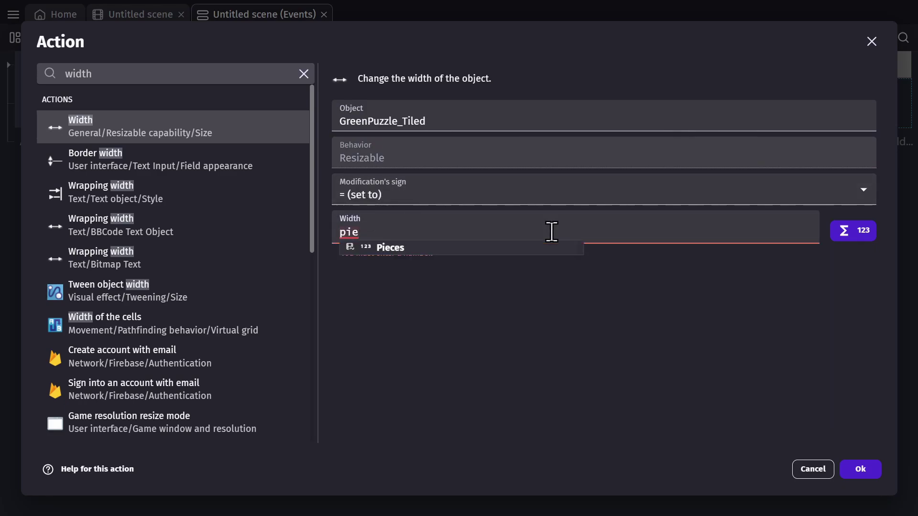
click(542, 249)
text(*)
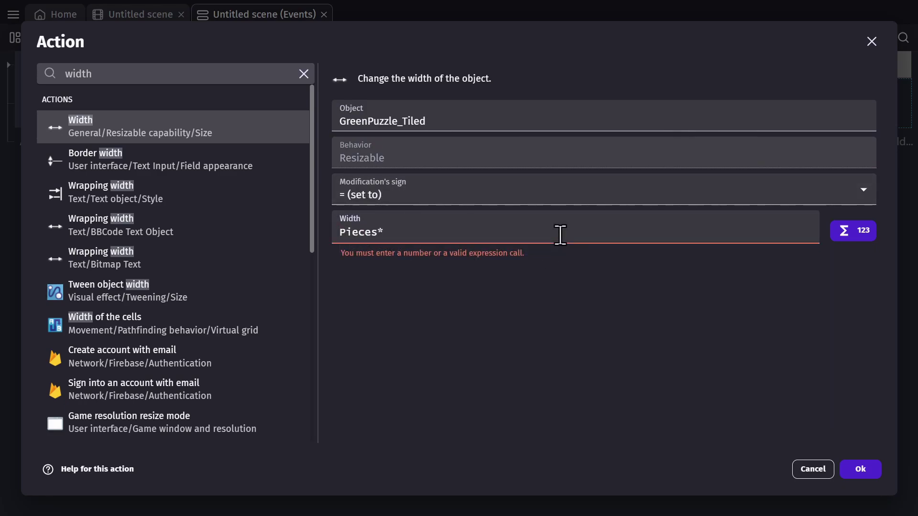
Complete the width expression with GreenPuzzle.Width() using the expression builder.
click(852, 235)
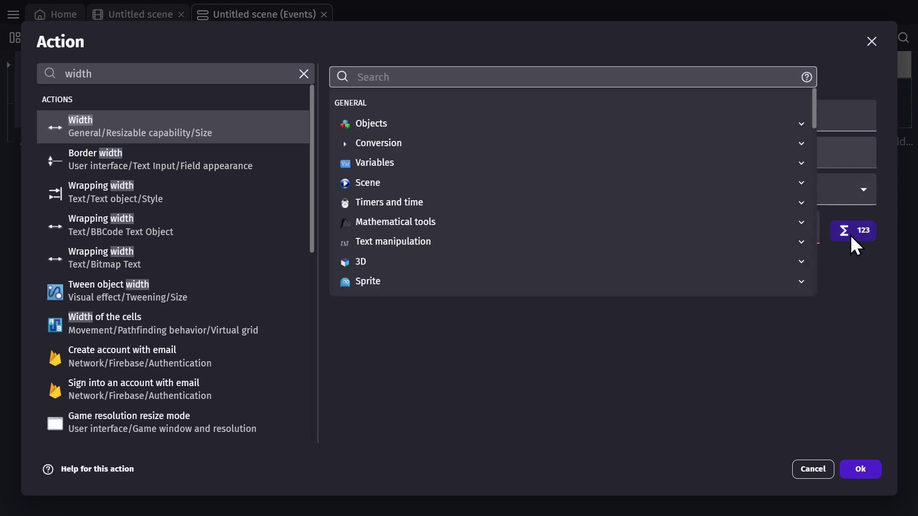
text(width)
click(544, 110)
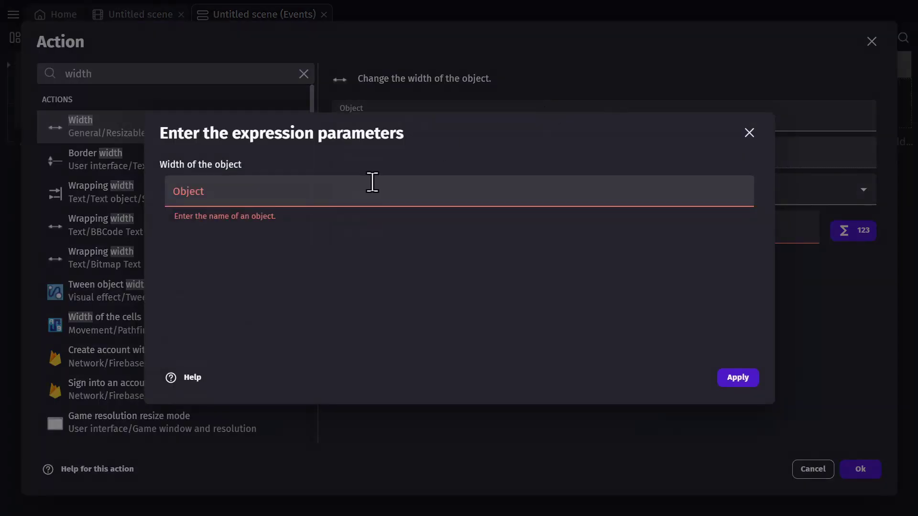
text(puzz)
click(310, 218)
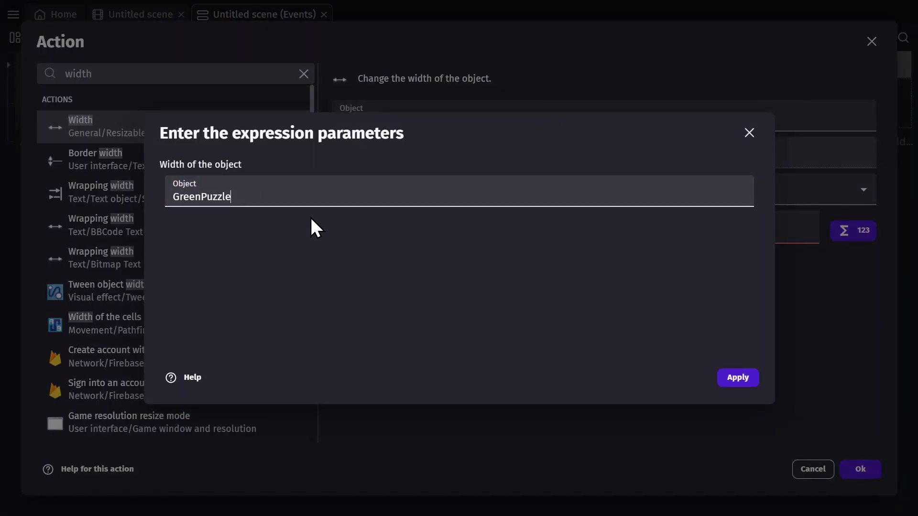
click(734, 377)
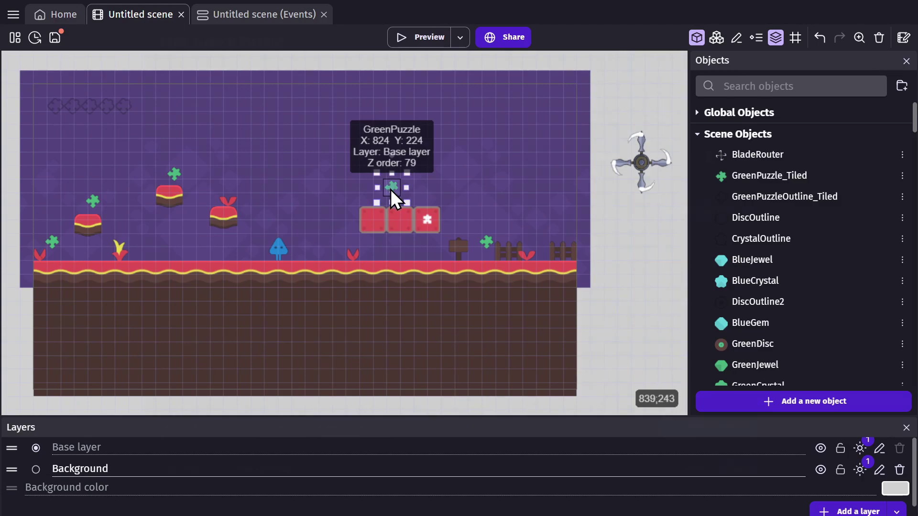
Check the pixel size of the GreenPuzzle sprite in the Piskel resize settings, then leave without saving changes.
double_click(391, 190)
click(512, 157)
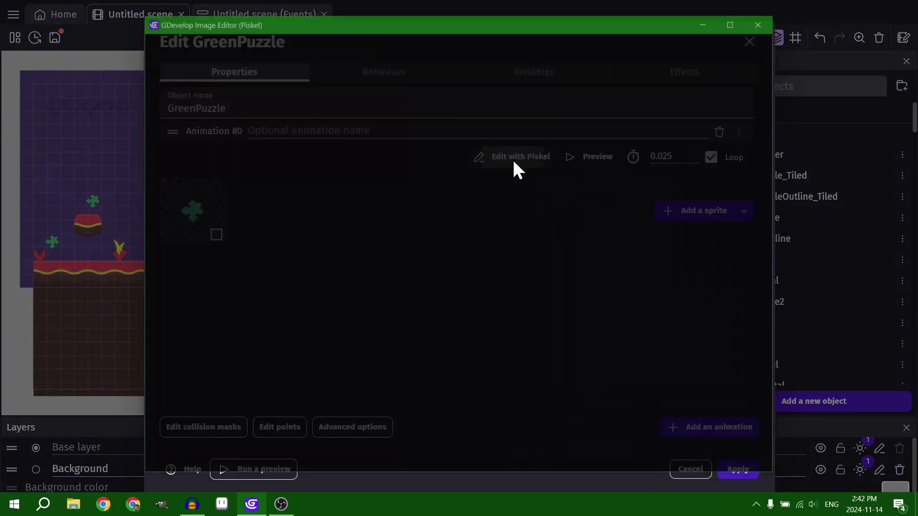
click(762, 234)
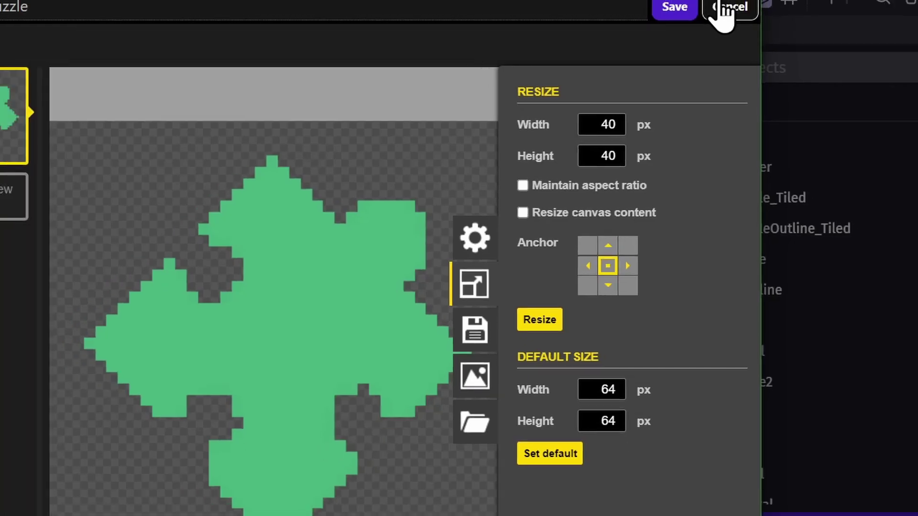
click(723, 11)
click(687, 469)
Change the GreenPuzzle_Tiled width action in the scene events to the expression Pieces*40.
click(265, 14)
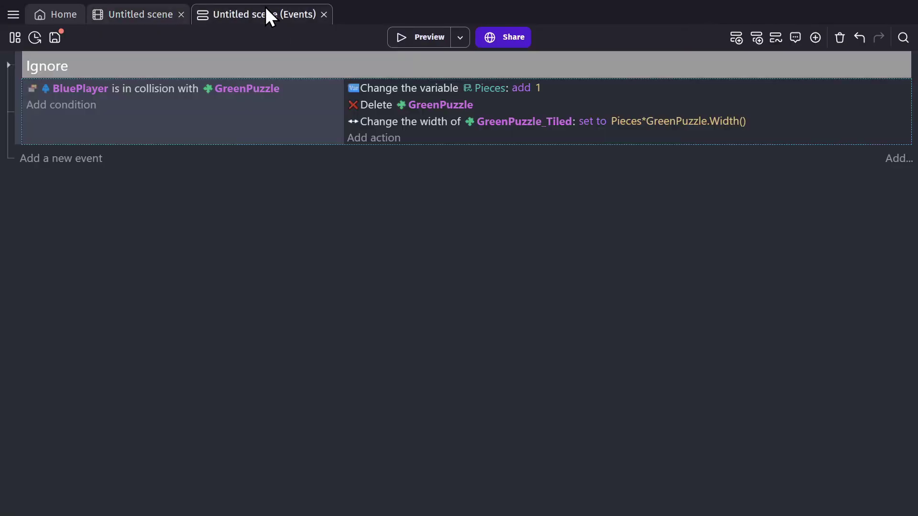
double_click(505, 123)
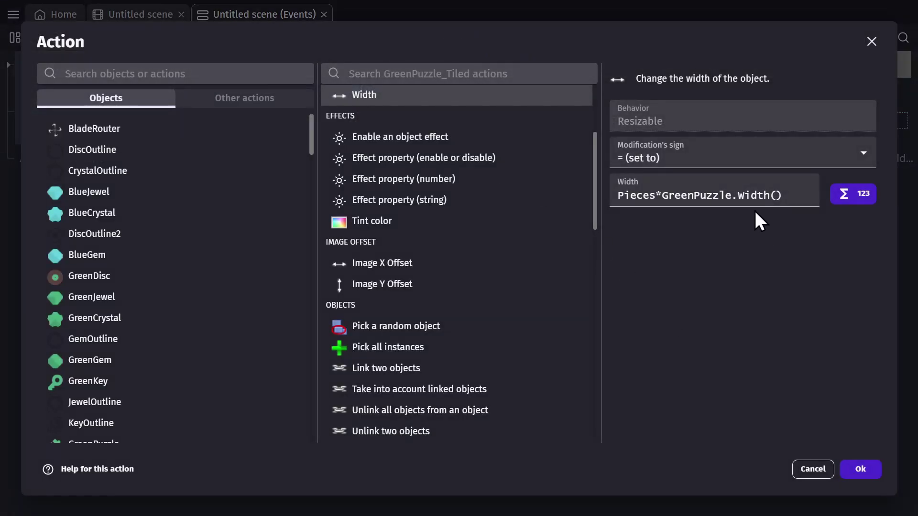
drag(662, 194, 781, 191)
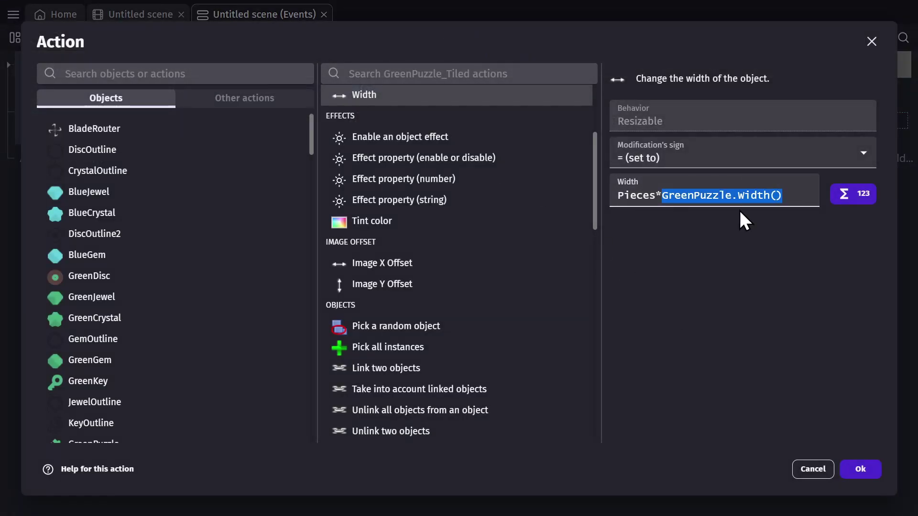
text(40)
click(861, 469)
Move the GreenPuzzle_Tiled width action above the Delete GreenPuzzle action in the collision event.
drag(407, 122, 402, 106)
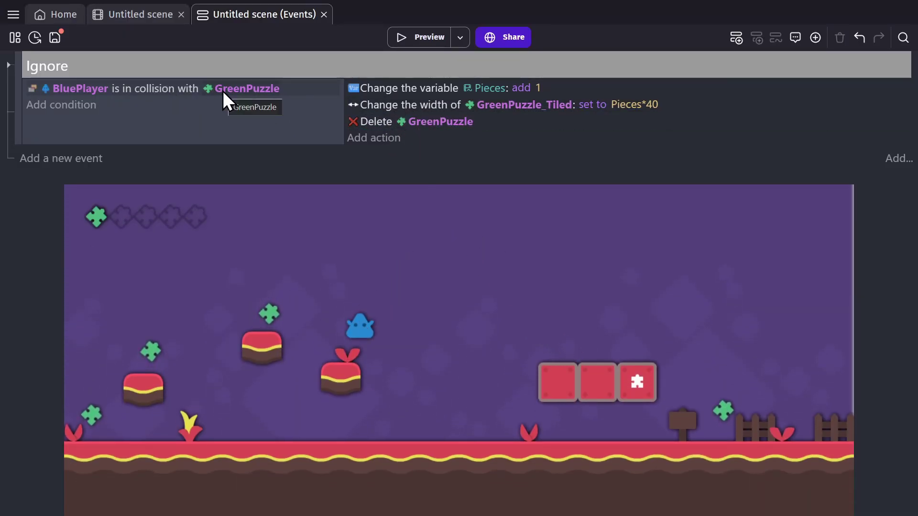
click(396, 108)
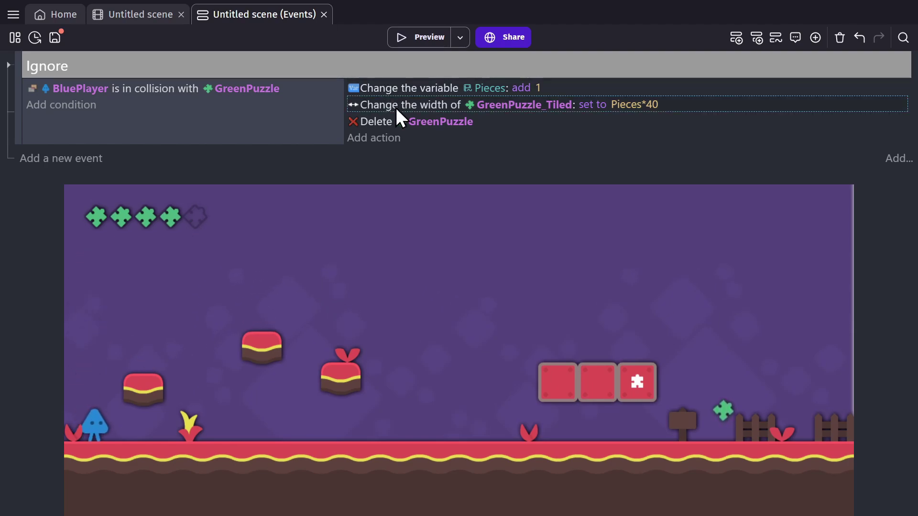
click(385, 125)
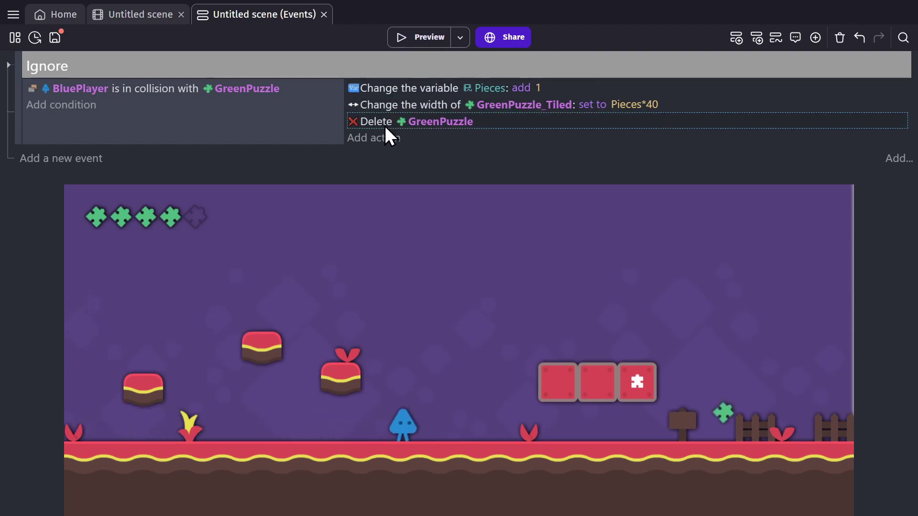